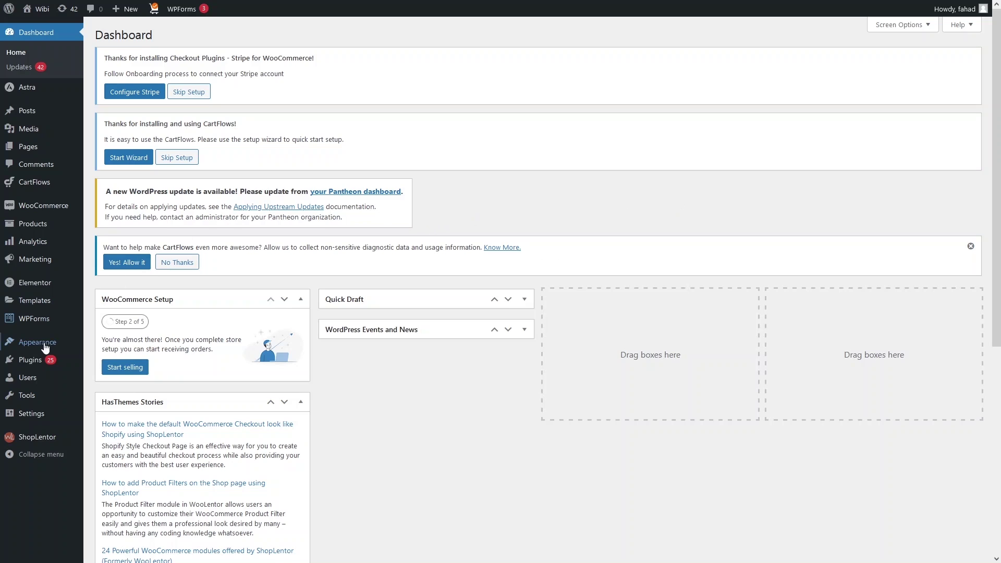
# - Search Add New plugins for 'shoplentor' and find ShopLentor already active
pyautogui.moveTo(46, 360)
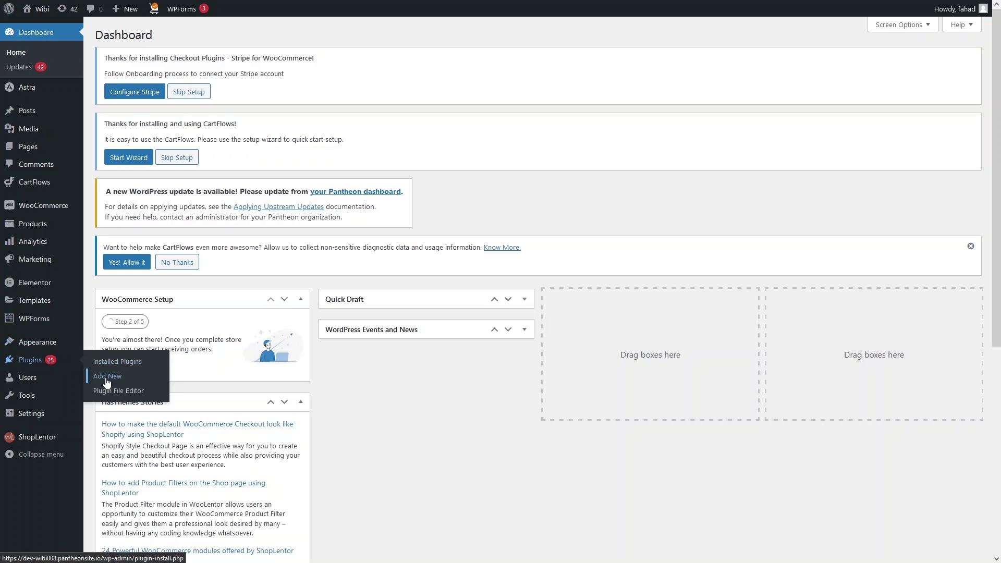
pyautogui.click(106, 376)
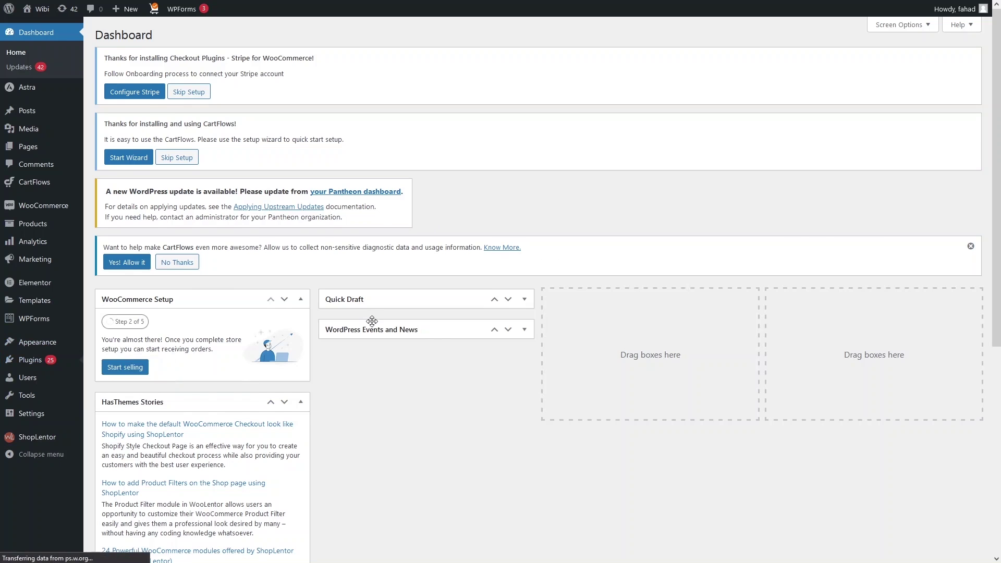
pyautogui.write('shoplentor')
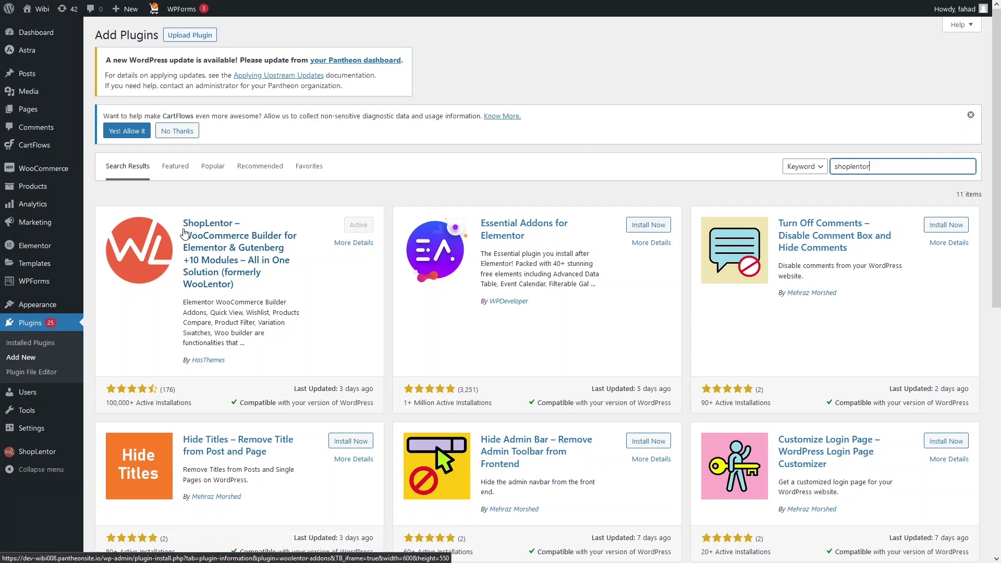
pyautogui.moveTo(38, 193)
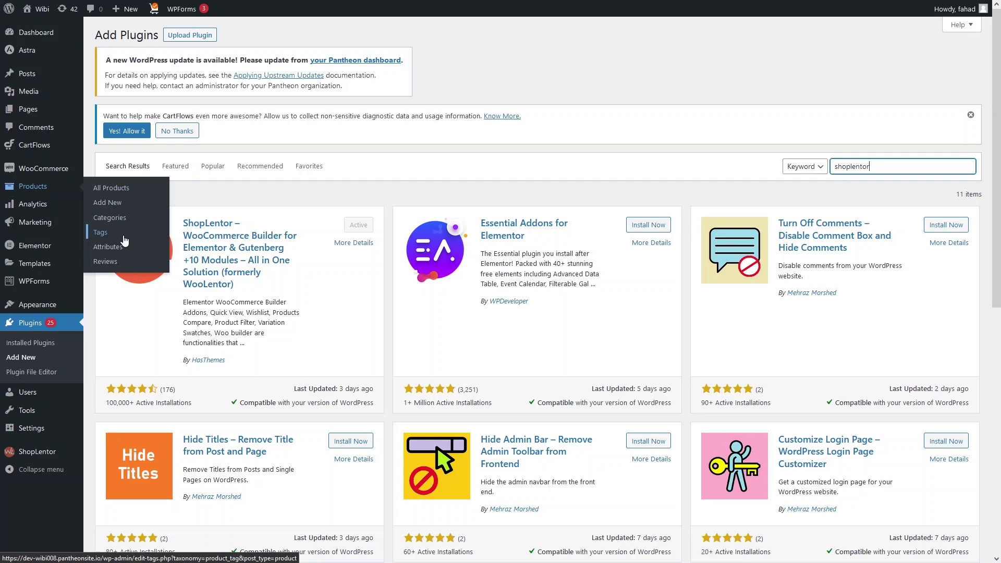
# - View the product categories list: Uncategorized, Groceries and Juice
pyautogui.click(123, 218)
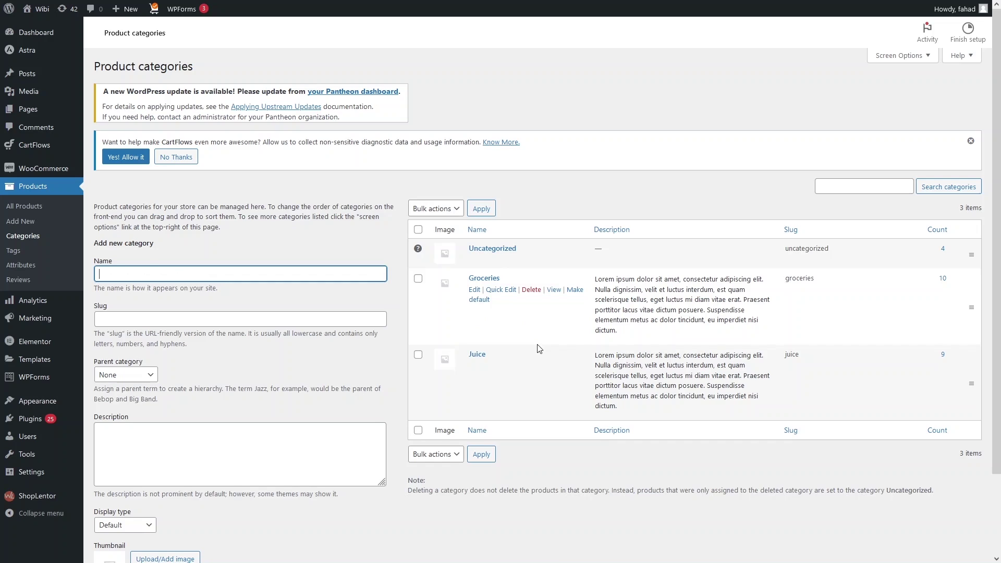
pyautogui.moveTo(52, 110)
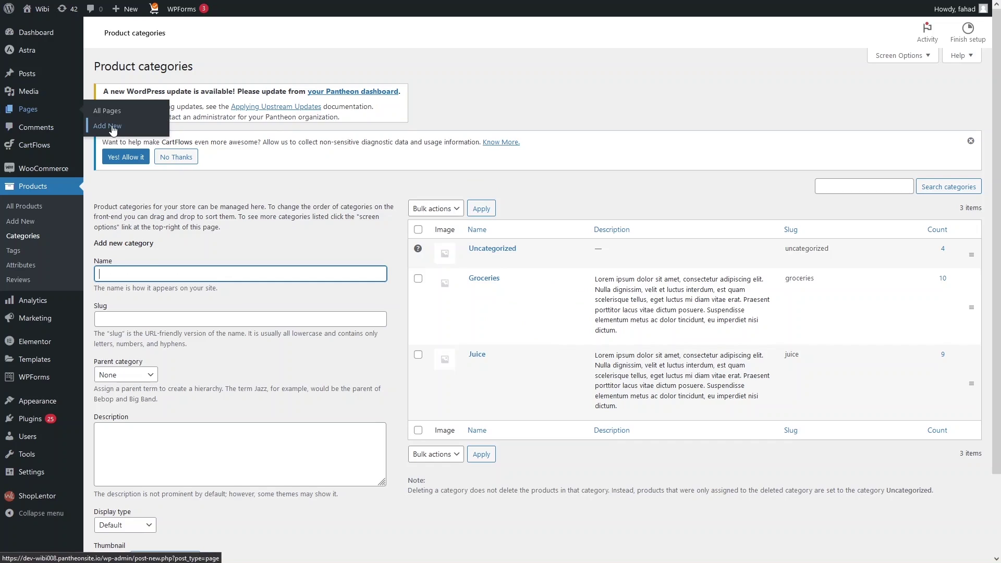
pyautogui.moveTo(511, 292)
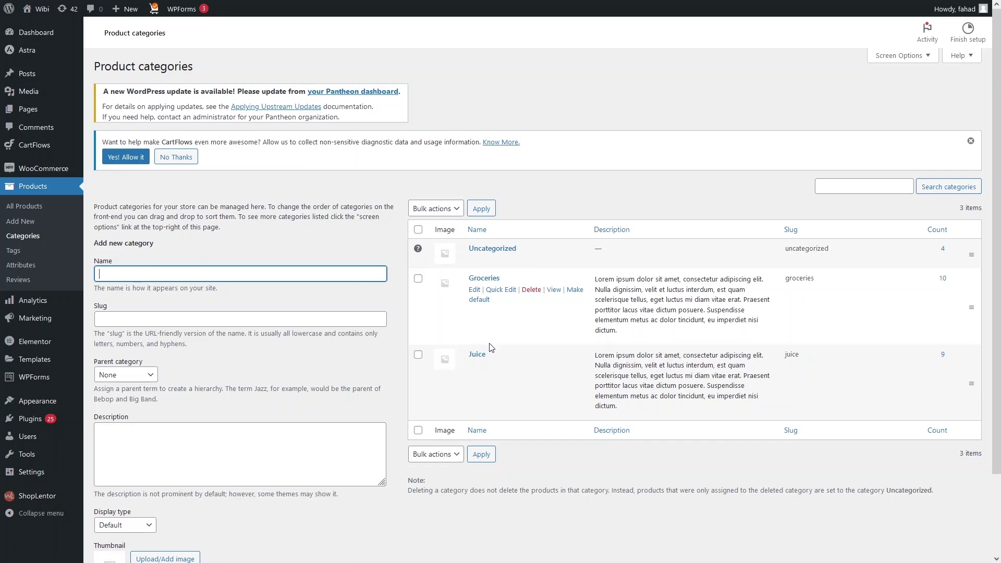
pyautogui.moveTo(489, 359)
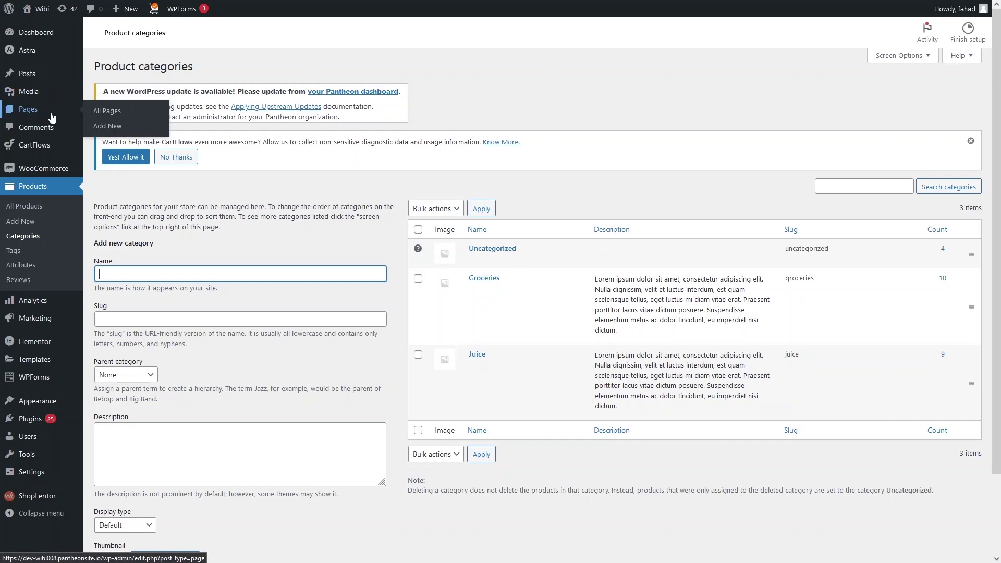
# - Create a new page titled 'Juice' and open it in Elementor
pyautogui.click(105, 130)
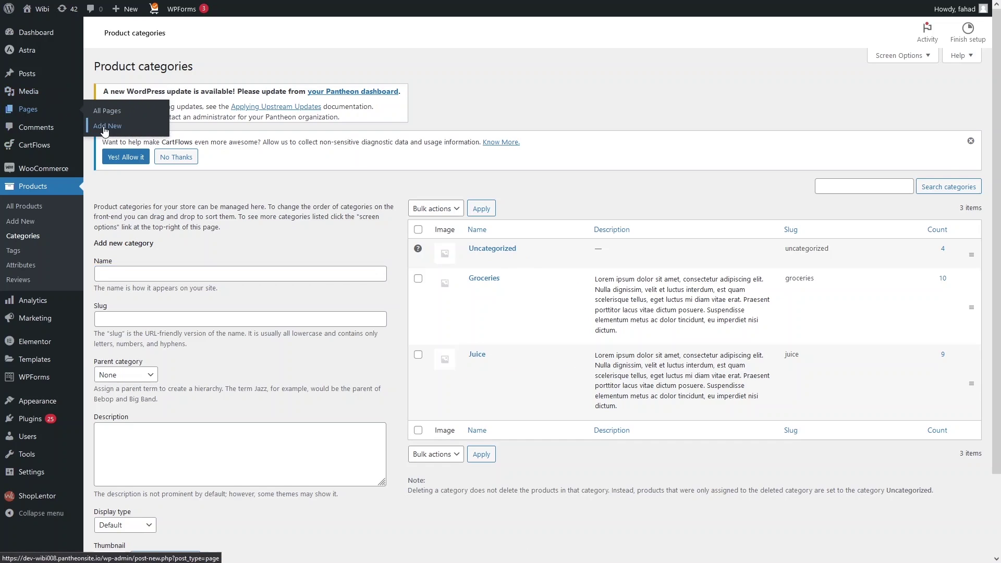
pyautogui.write('Juice')
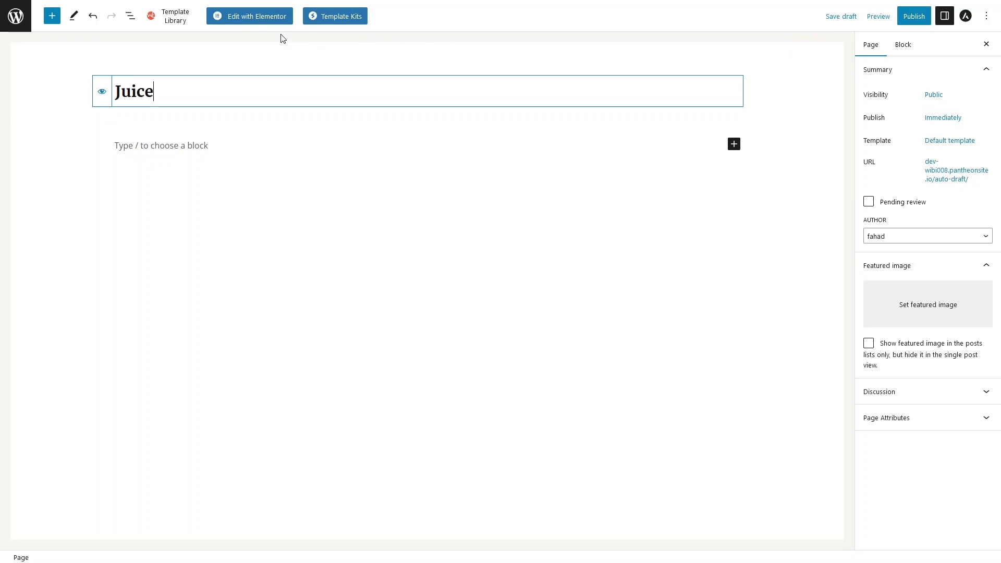
pyautogui.click(251, 16)
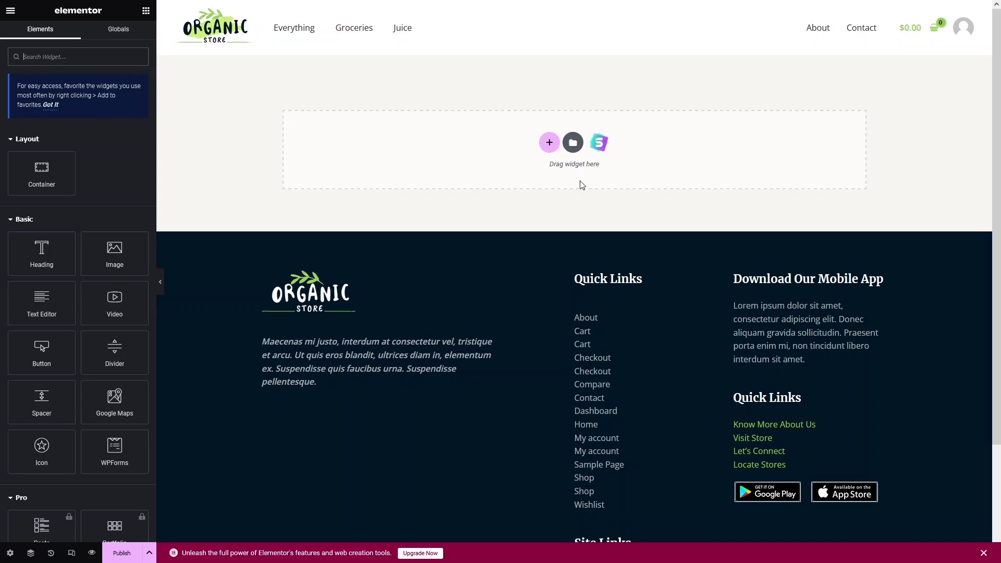
# - Add a single-column container holding a centre-aligned heading reading 'Juice'
pyautogui.click(550, 149)
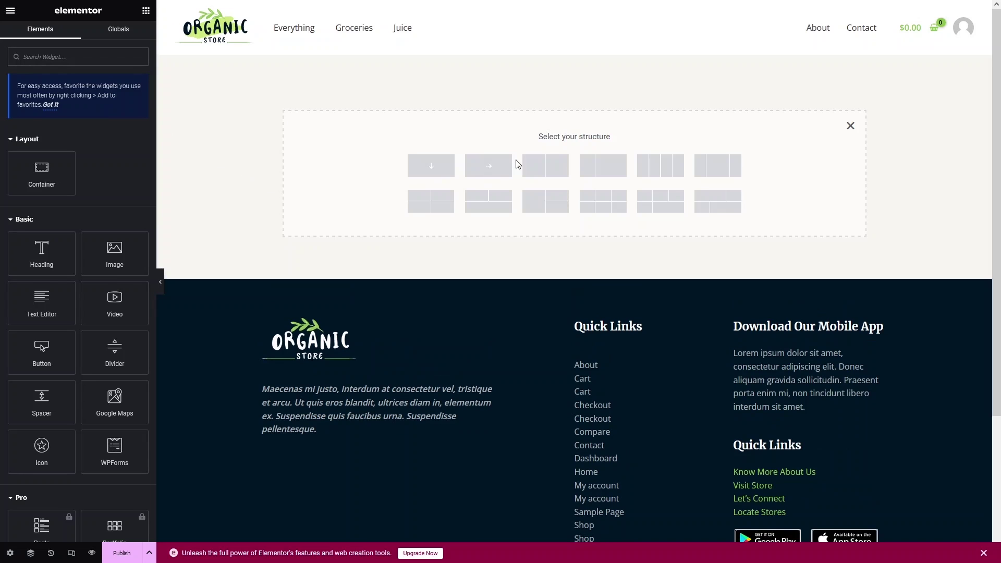
pyautogui.click(450, 172)
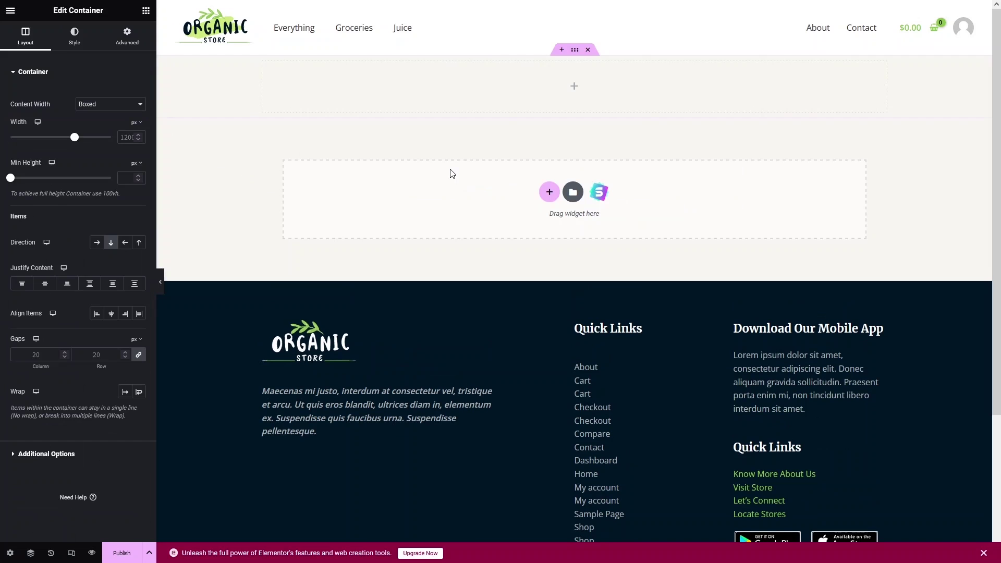
pyautogui.click(575, 92)
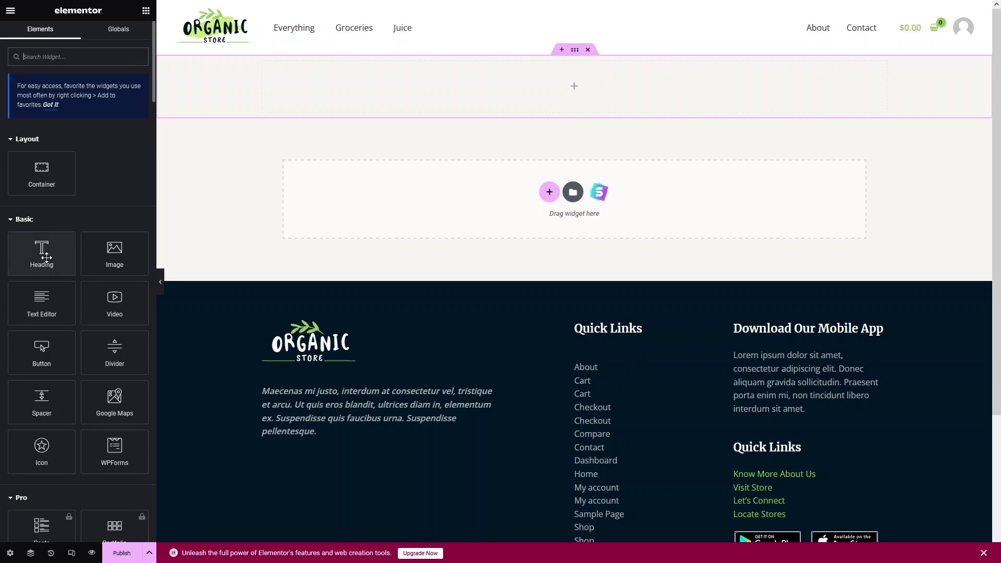
pyautogui.moveTo(40, 255); pyautogui.dragTo(570, 91)
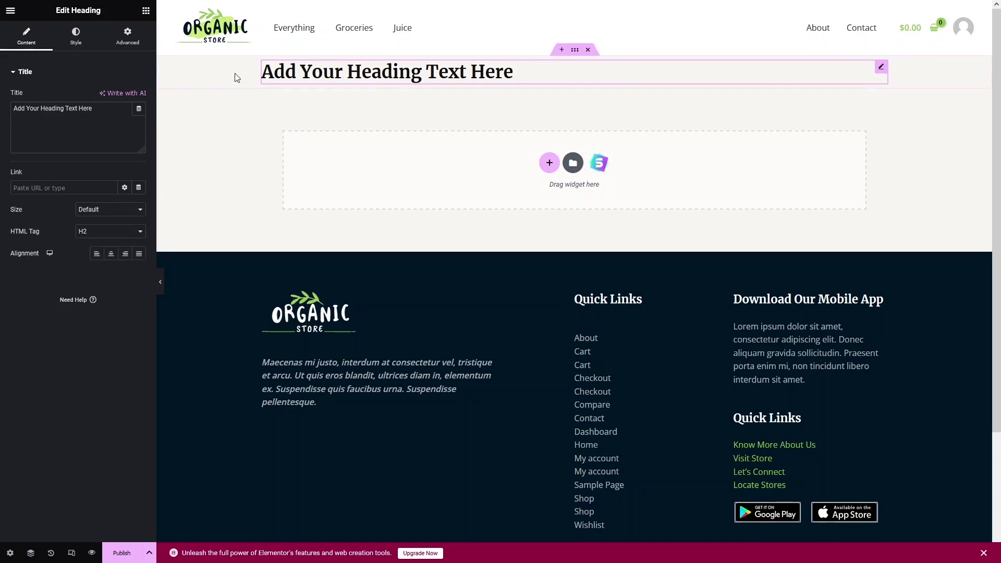
pyautogui.tripleClick(83, 116)
pyautogui.write('Juice')
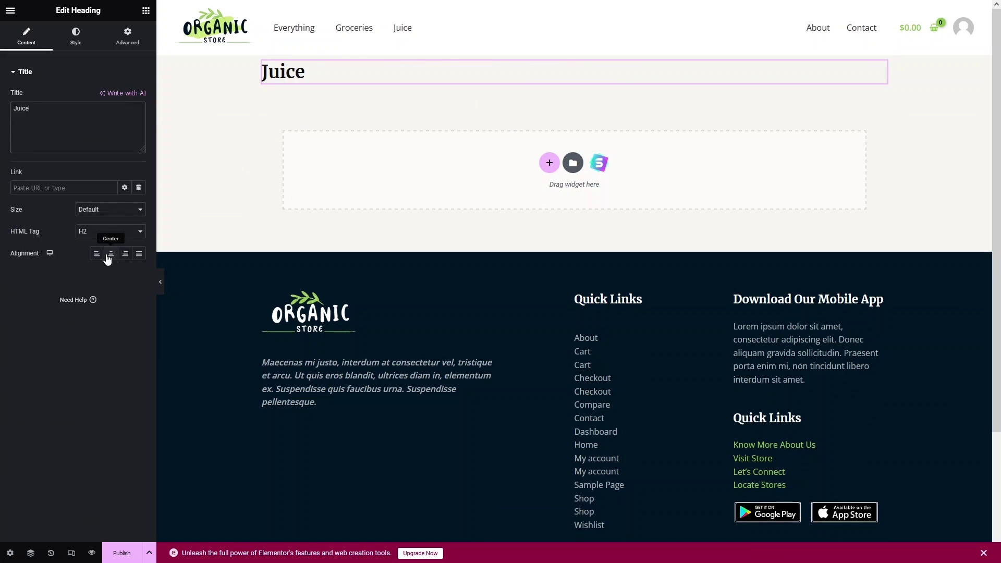
pyautogui.click(110, 253)
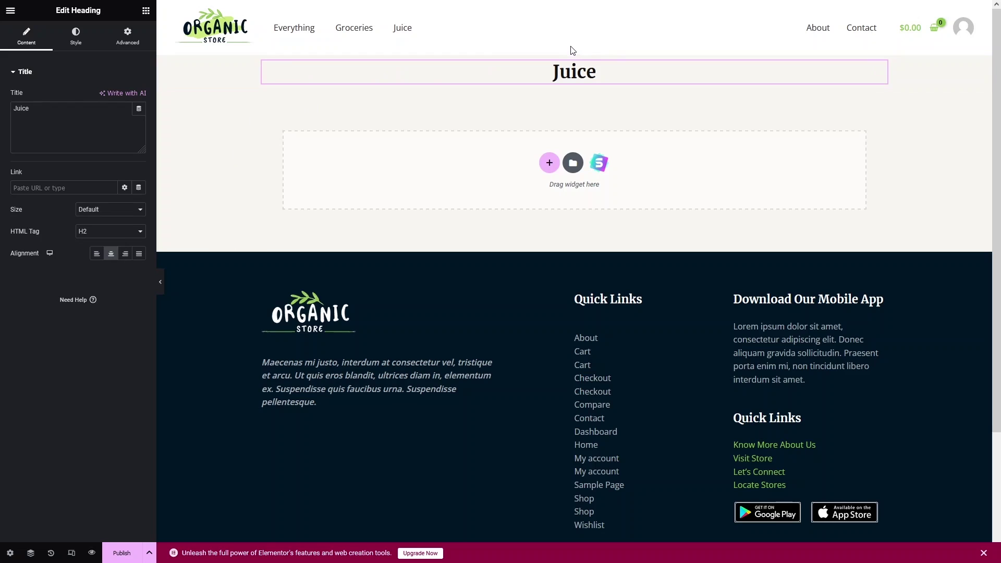
pyautogui.click(577, 54)
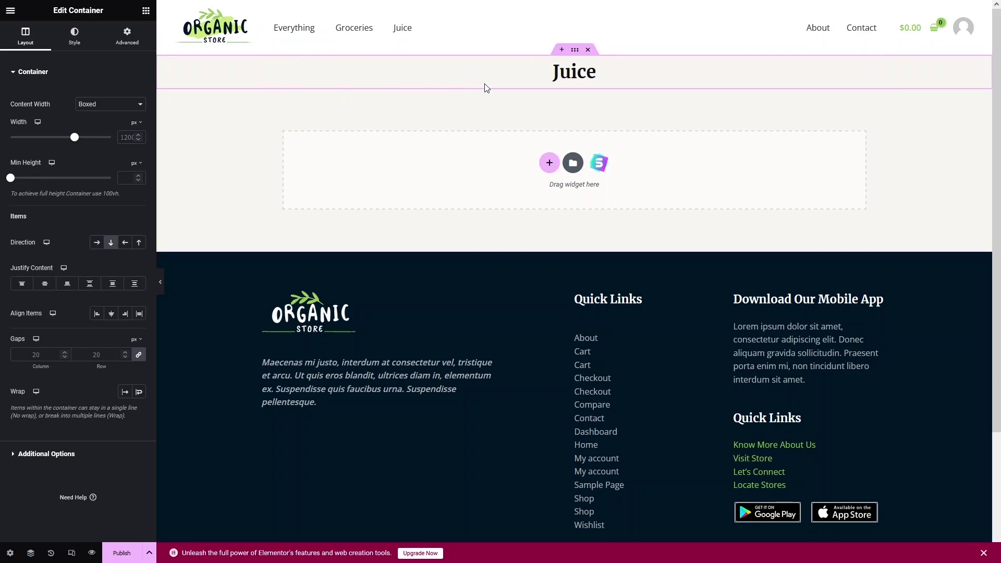
# - Make the container Full Width, 300 px minimum height, with items centred both ways
pyautogui.click(97, 104)
pyautogui.click(103, 128)
pyautogui.moveTo(12, 181); pyautogui.dragTo(33, 182)
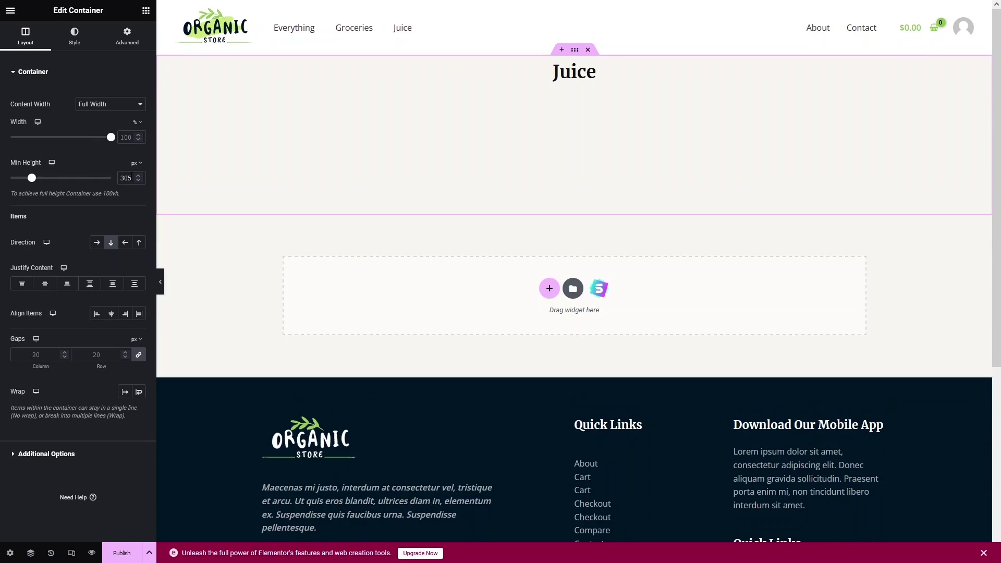
pyautogui.press('BackSpace')
pyautogui.write('0')
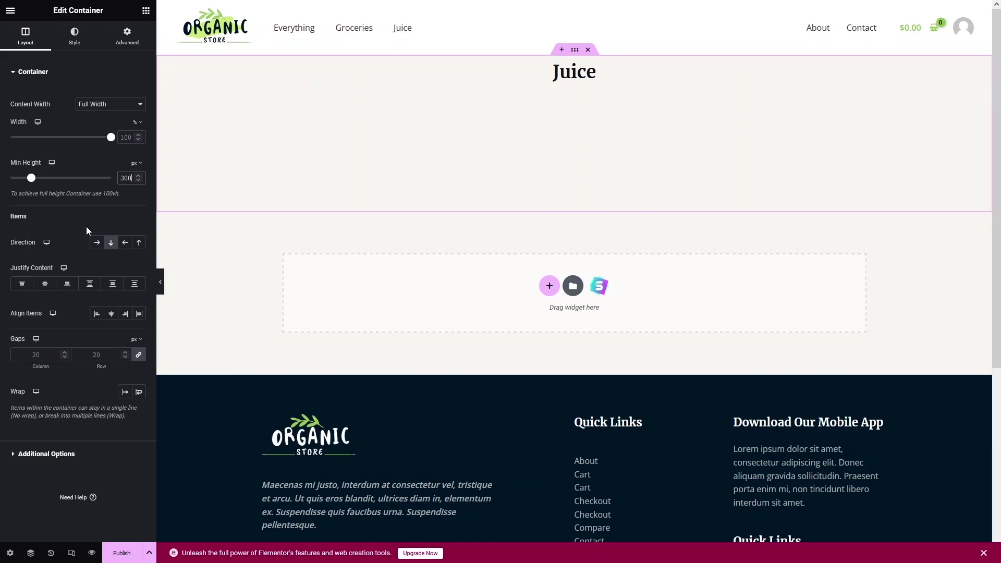
pyautogui.click(111, 313)
pyautogui.click(45, 284)
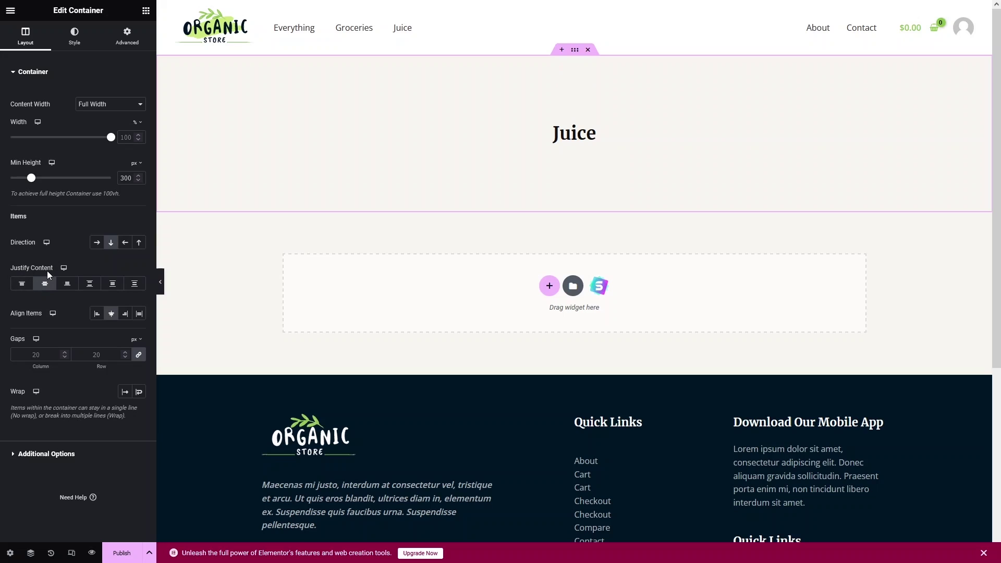
# - Set a classic container background using the stock vegetable juices photo found by searching 'juice'
pyautogui.click(83, 44)
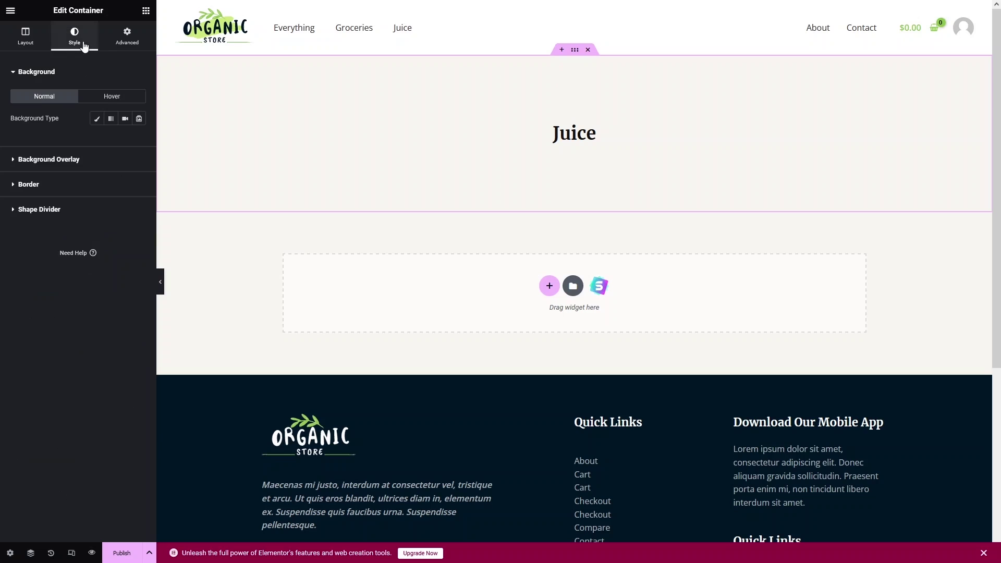
pyautogui.click(96, 127)
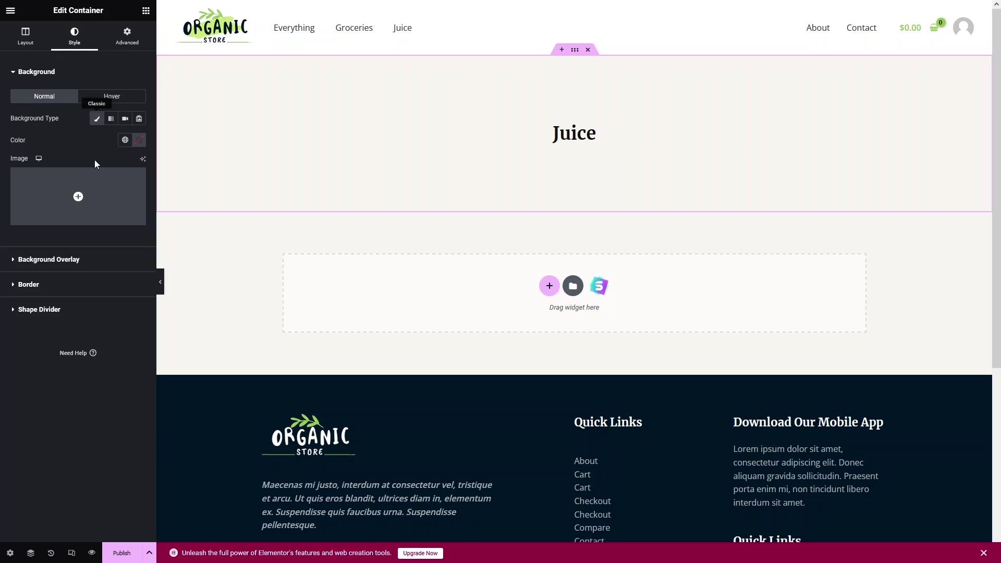
pyautogui.click(78, 193)
pyautogui.click(234, 57)
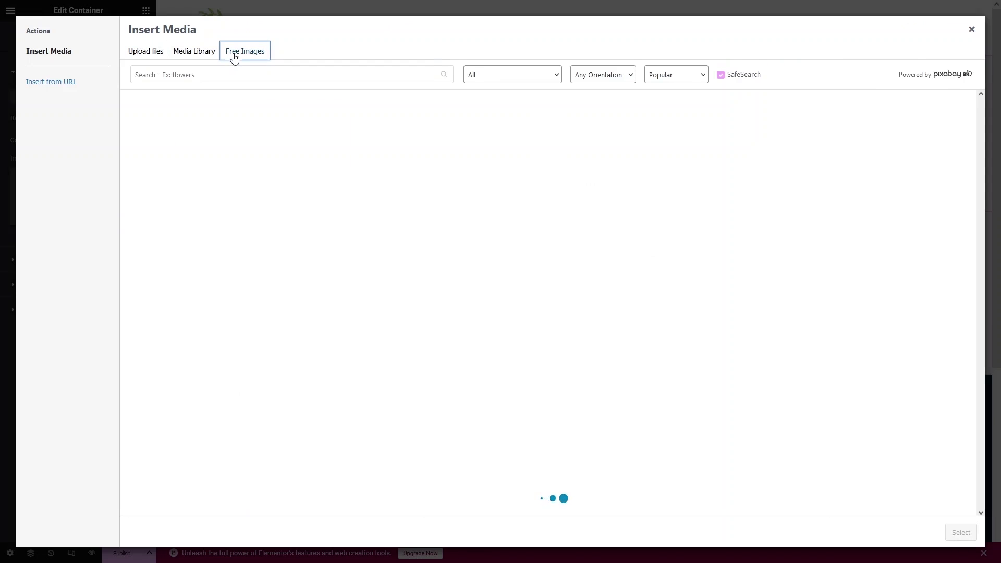
pyautogui.click(237, 76)
pyautogui.write('j')
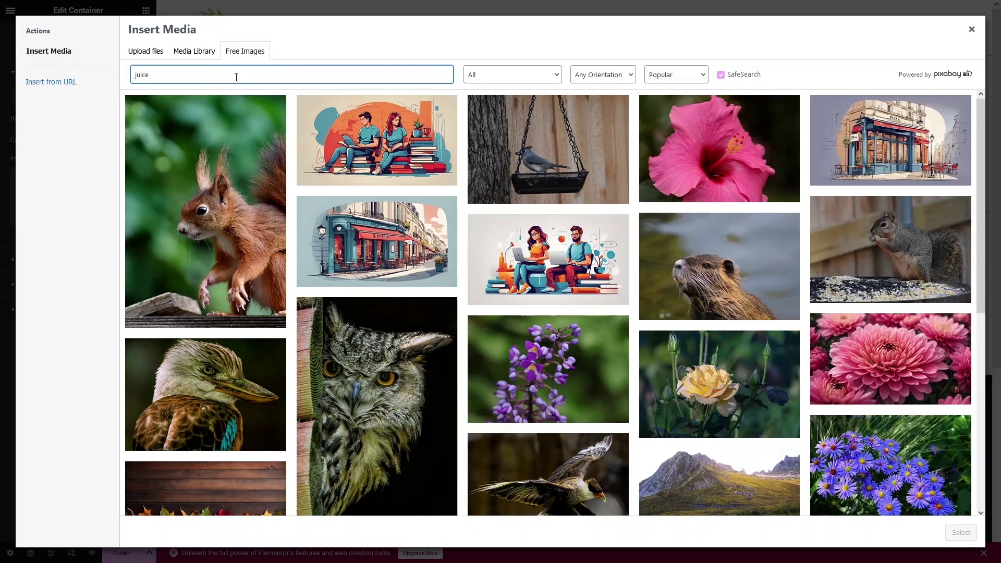
pyautogui.write('uice')
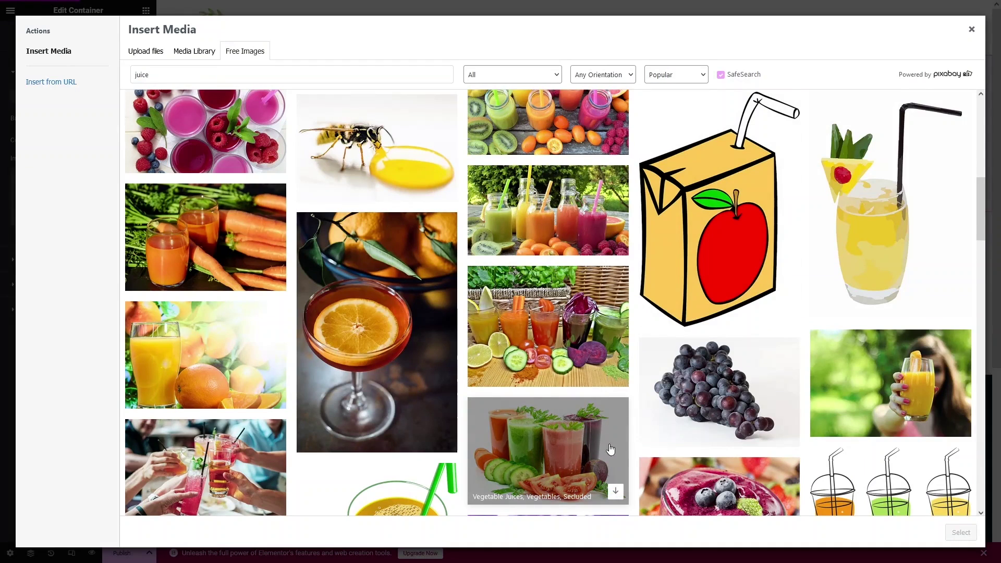
pyautogui.click(615, 376)
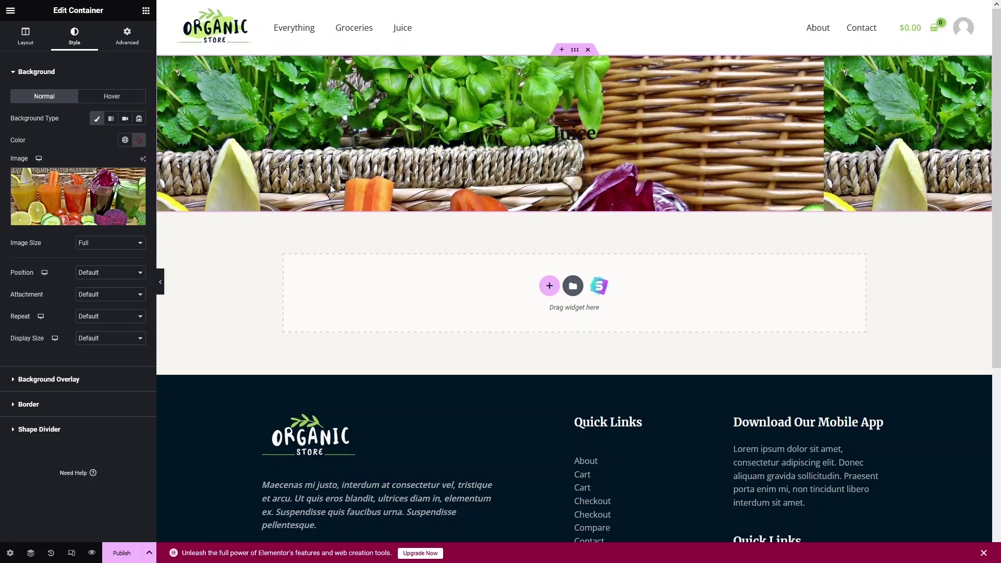
# - Set the background image to Center Center position, Cover size and No-repeat
pyautogui.click(109, 274)
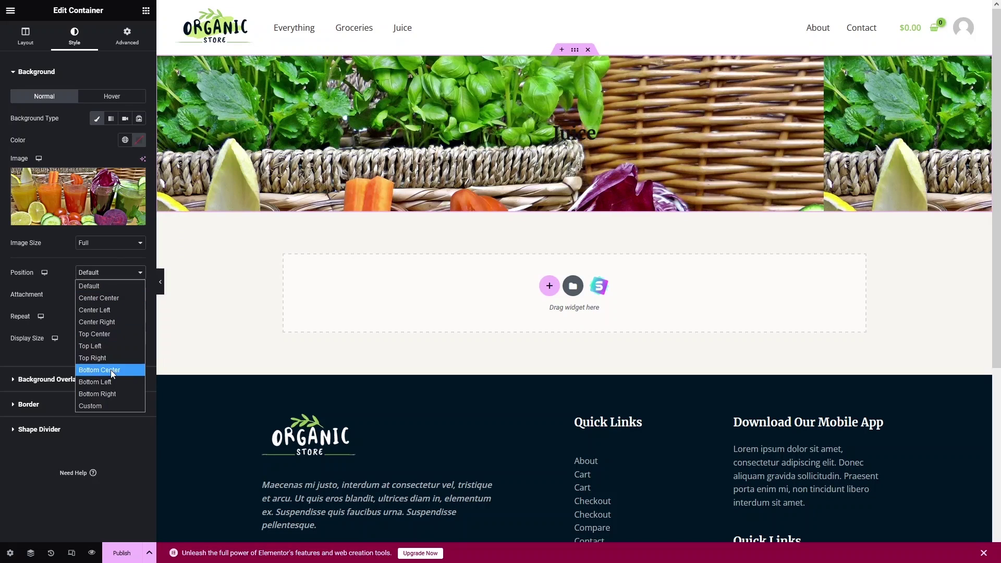
pyautogui.click(109, 298)
pyautogui.click(102, 339)
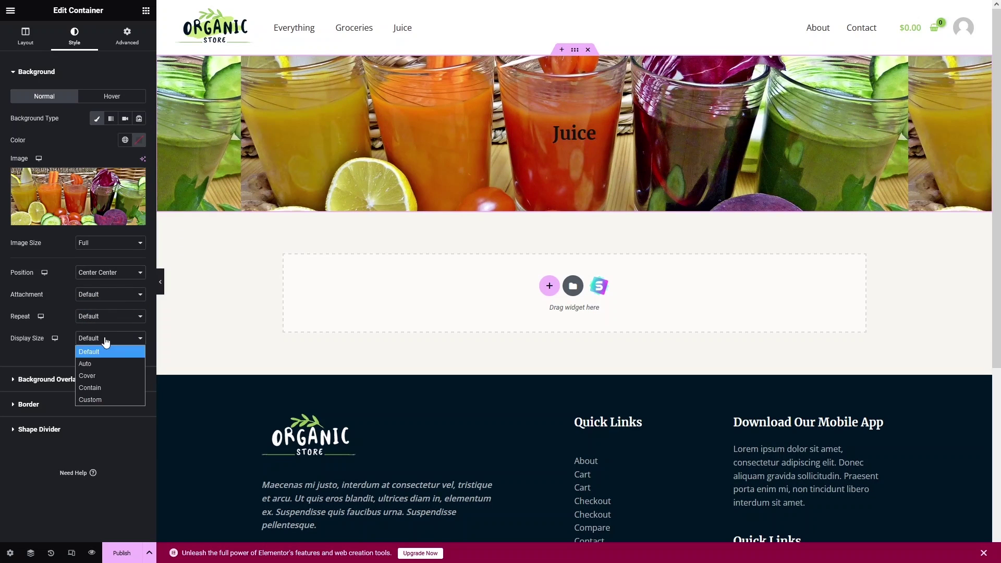
pyautogui.click(92, 375)
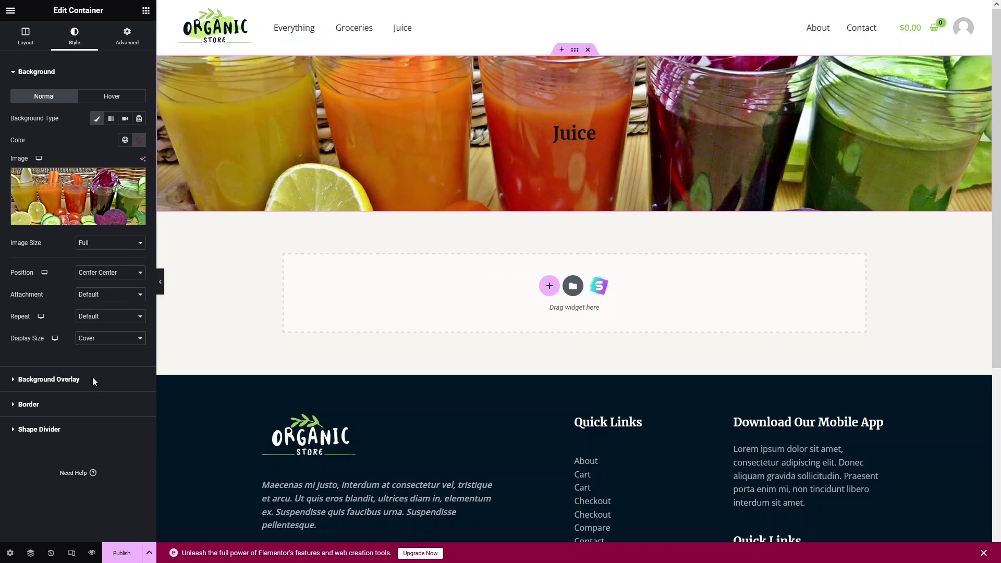
pyautogui.click(107, 316)
pyautogui.click(101, 336)
pyautogui.click(52, 382)
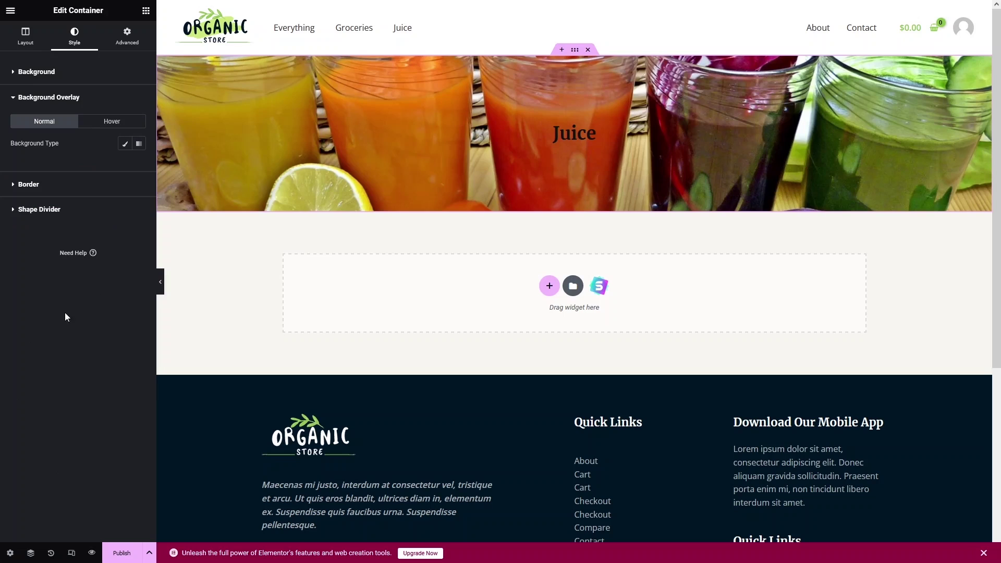
# - Add a classic black background overlay over the banner photo
pyautogui.click(125, 146)
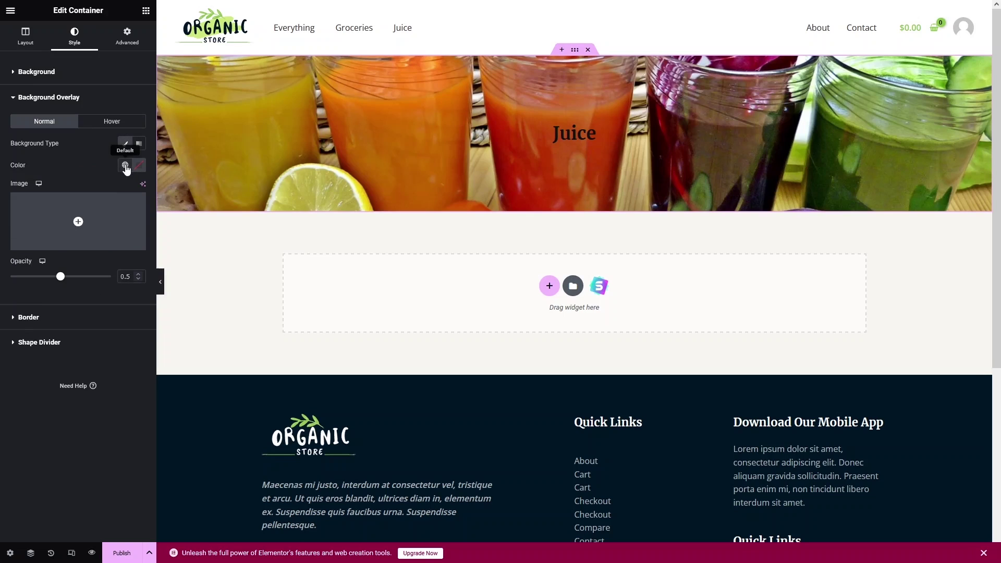
pyautogui.click(126, 167)
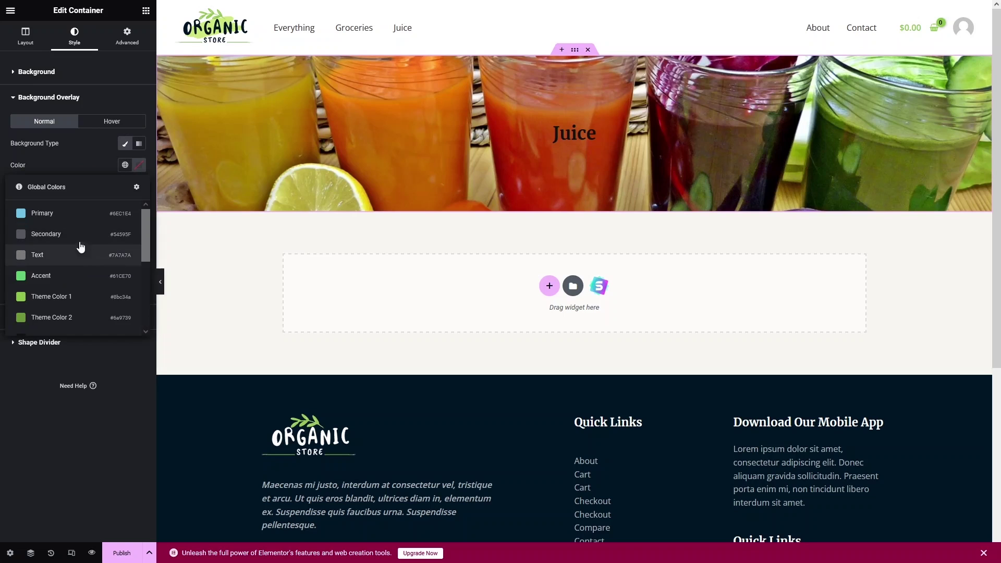
pyautogui.click(139, 166)
pyautogui.moveTo(121, 244); pyautogui.dragTo(81, 286)
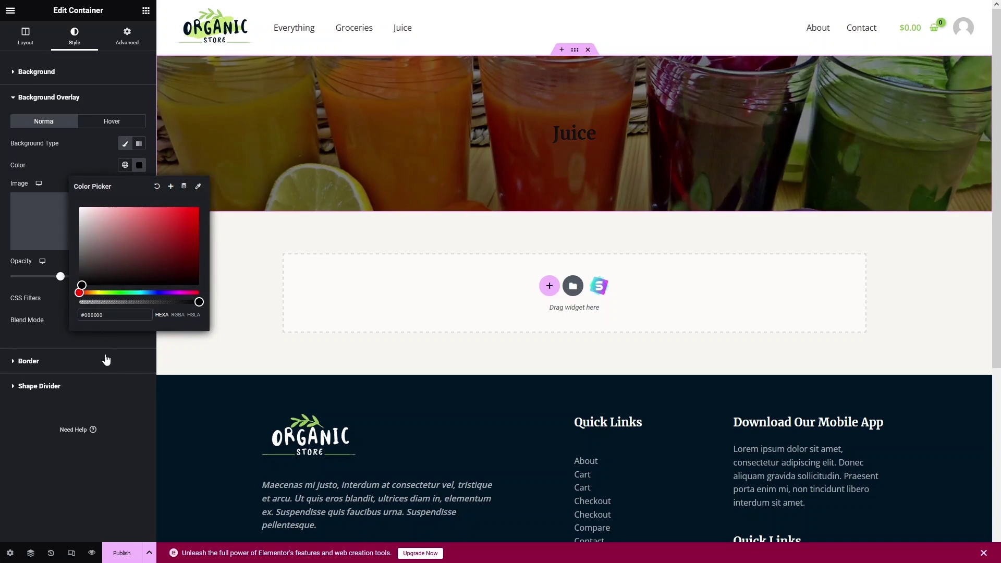
pyautogui.click(25, 430)
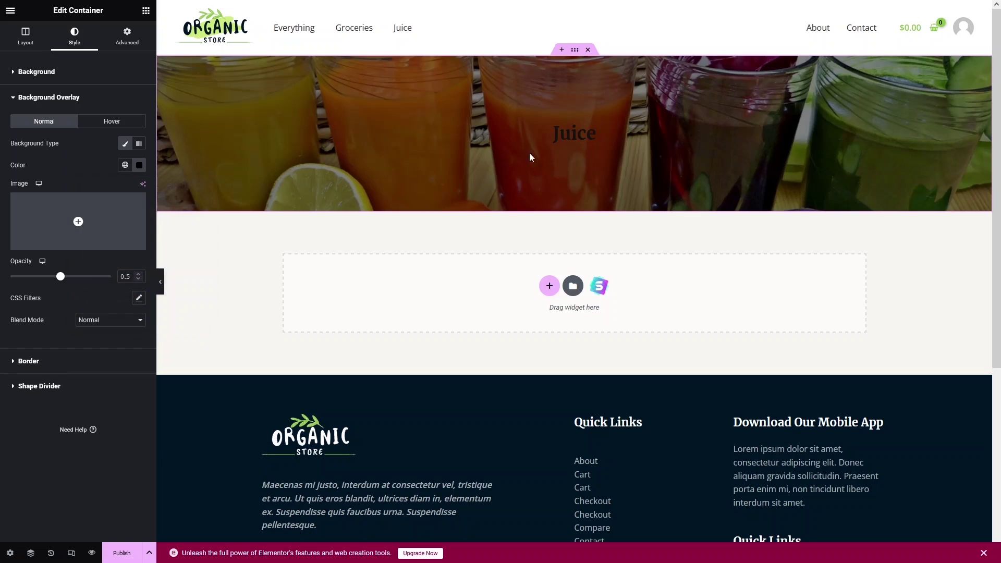
# - Set the Juice heading's text colour to white
pyautogui.click(564, 133)
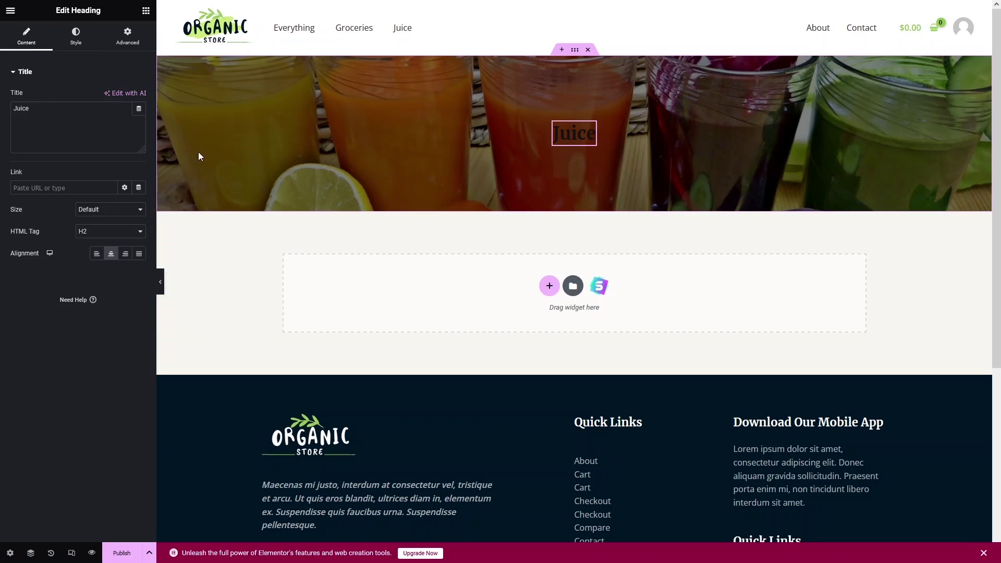
pyautogui.click(75, 36)
pyautogui.click(139, 95)
pyautogui.moveTo(108, 151); pyautogui.dragTo(67, 139)
pyautogui.click(71, 353)
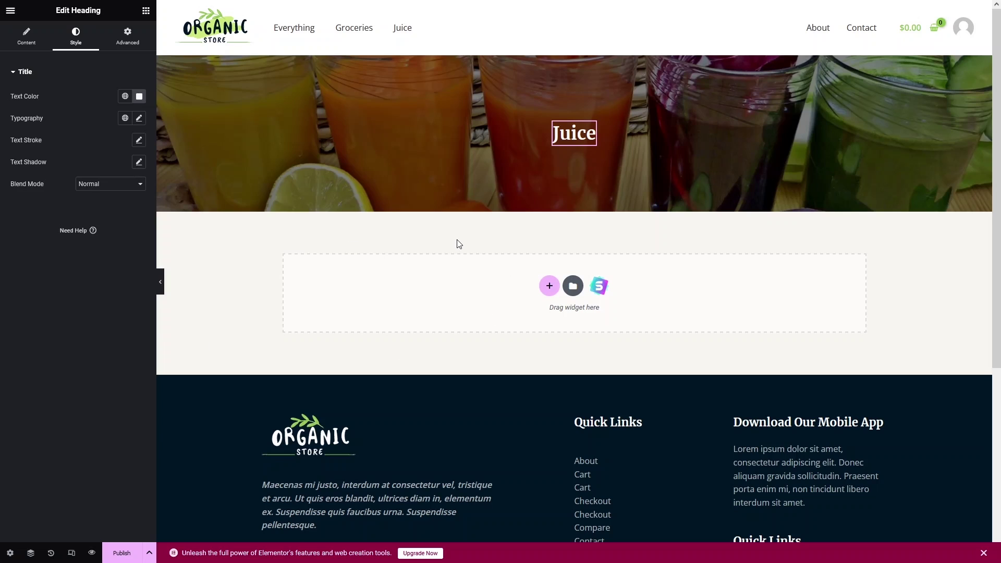
# - Add an empty single-column container below the hero and filter widgets by 'universal'
pyautogui.click(550, 286)
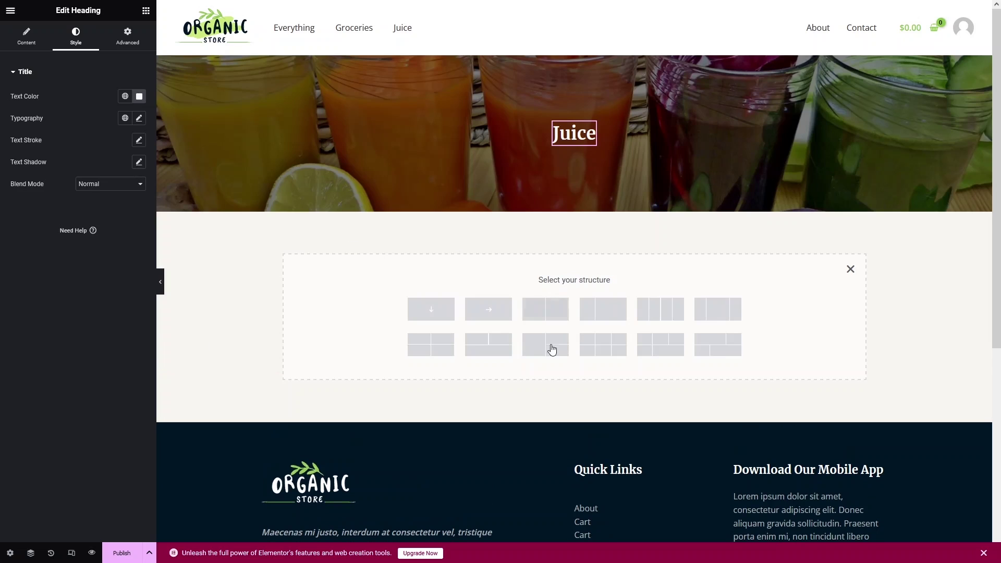
pyautogui.click(431, 311)
pyautogui.click(146, 10)
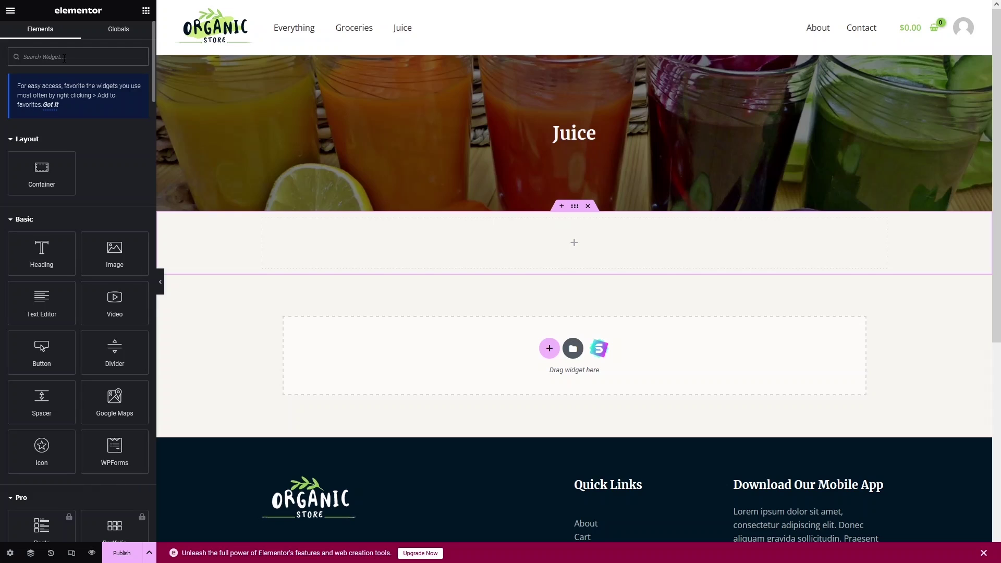
pyautogui.write('universal')
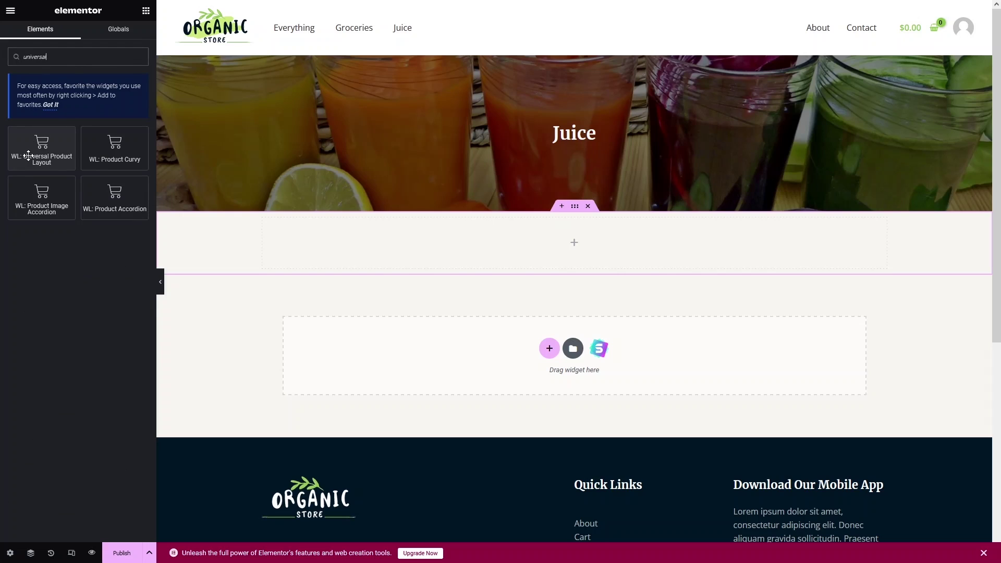
# - Place a WL: Universal Product Layout widget in the new container, filtered to Juice products
pyautogui.moveTo(28, 155); pyautogui.dragTo(518, 259)
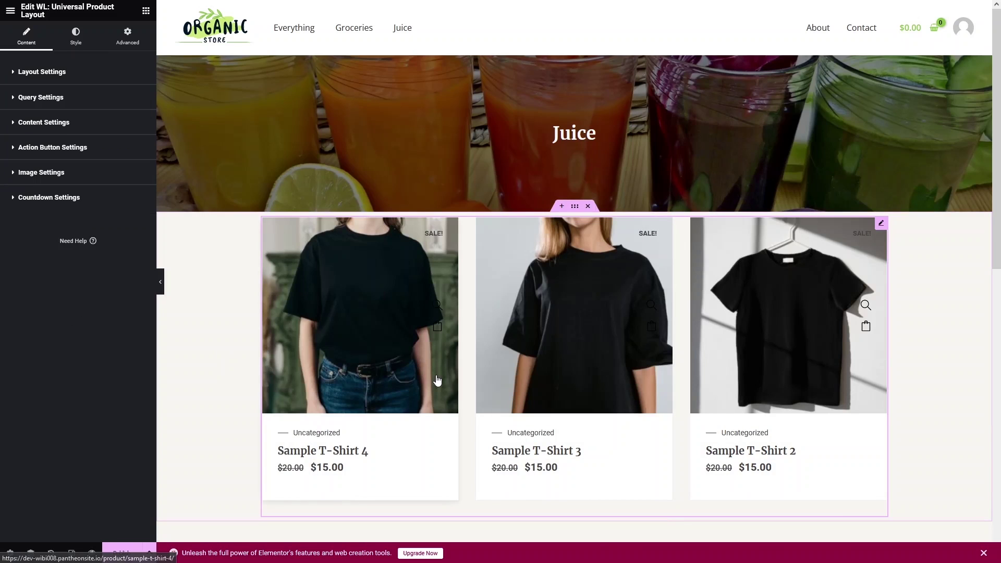
pyautogui.scroll(-1, 438, 380)
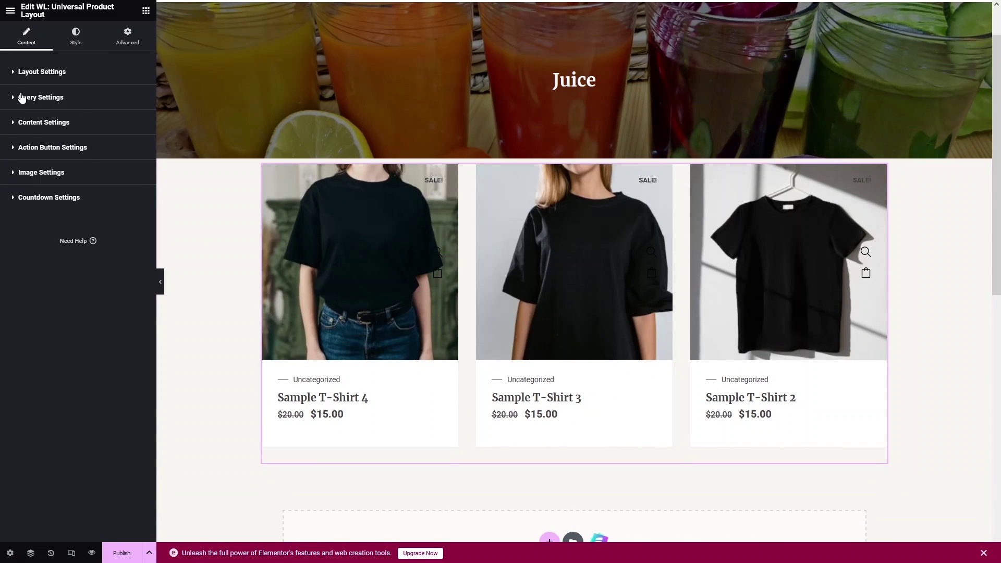
pyautogui.click(21, 98)
pyautogui.click(20, 178)
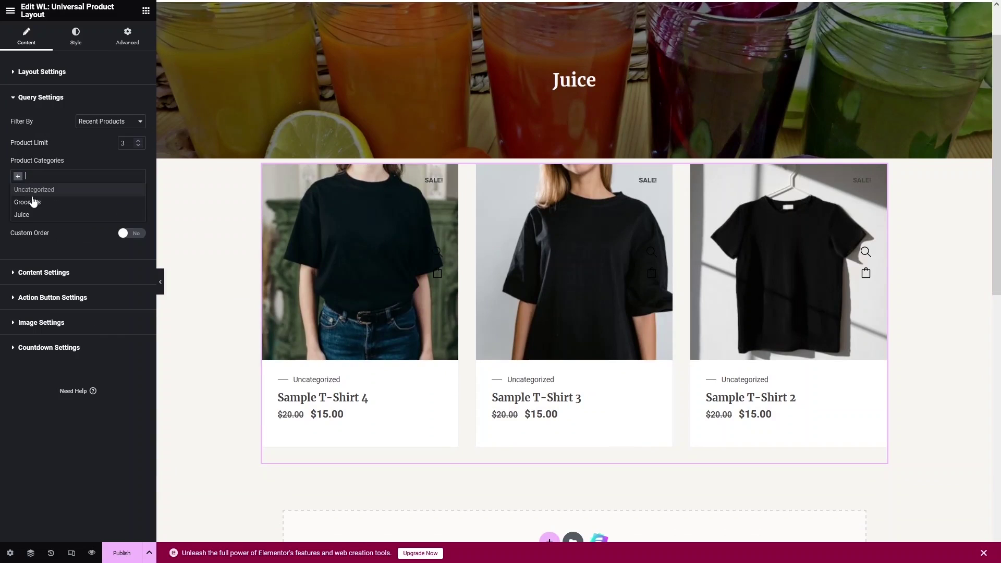
pyautogui.click(26, 218)
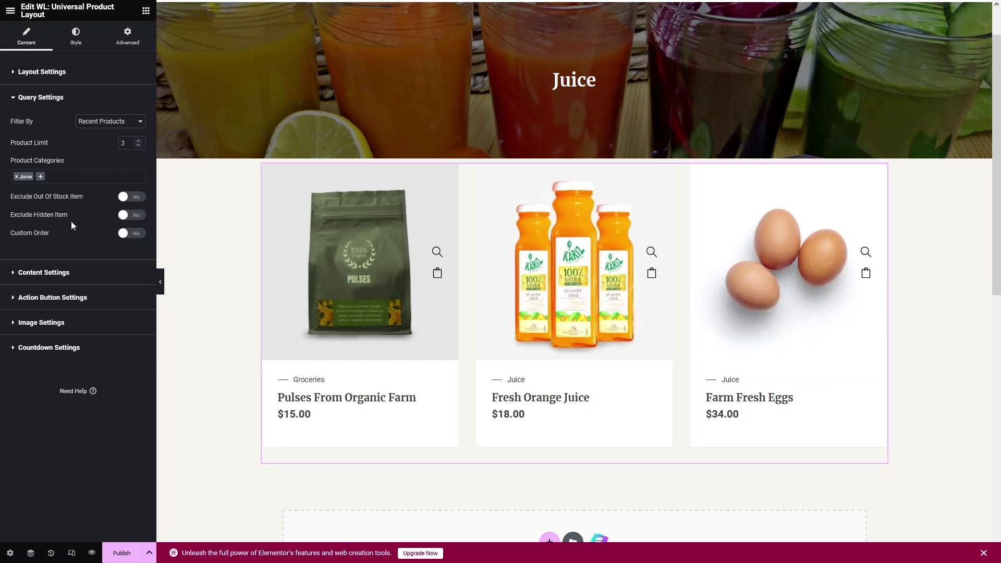
pyautogui.click(10, 72)
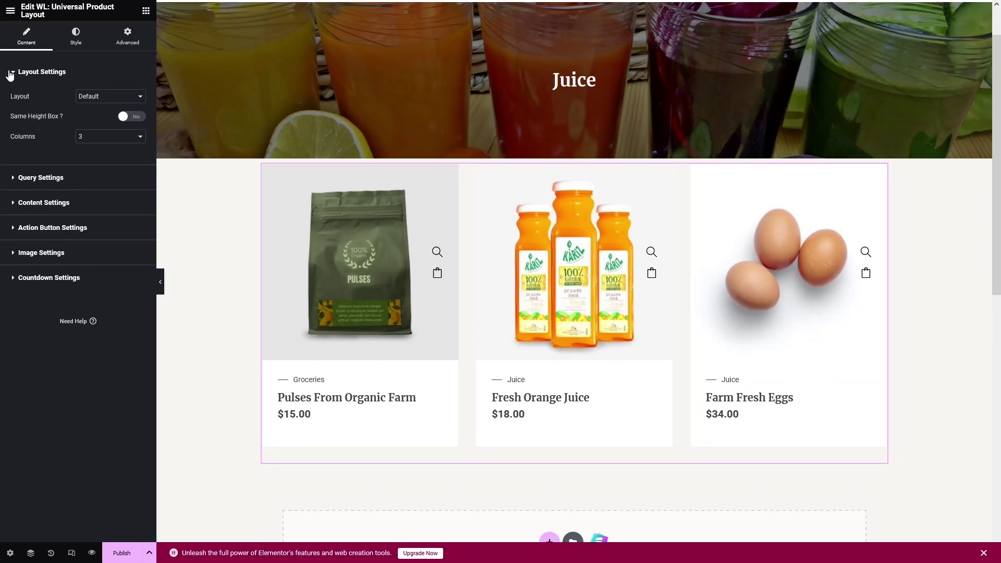
# - Switch the product widget's layout to Slider
pyautogui.click(130, 97)
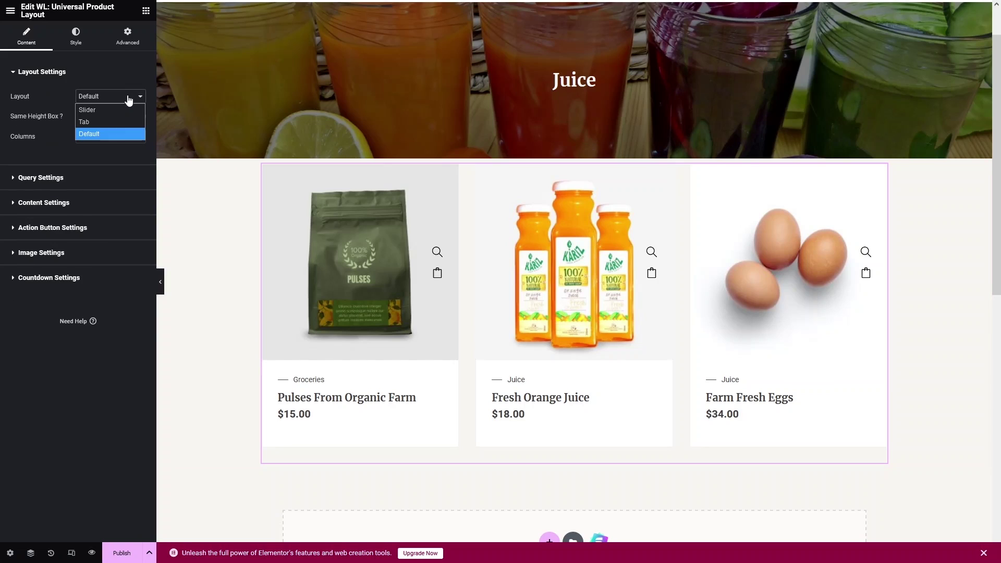
pyautogui.click(88, 123)
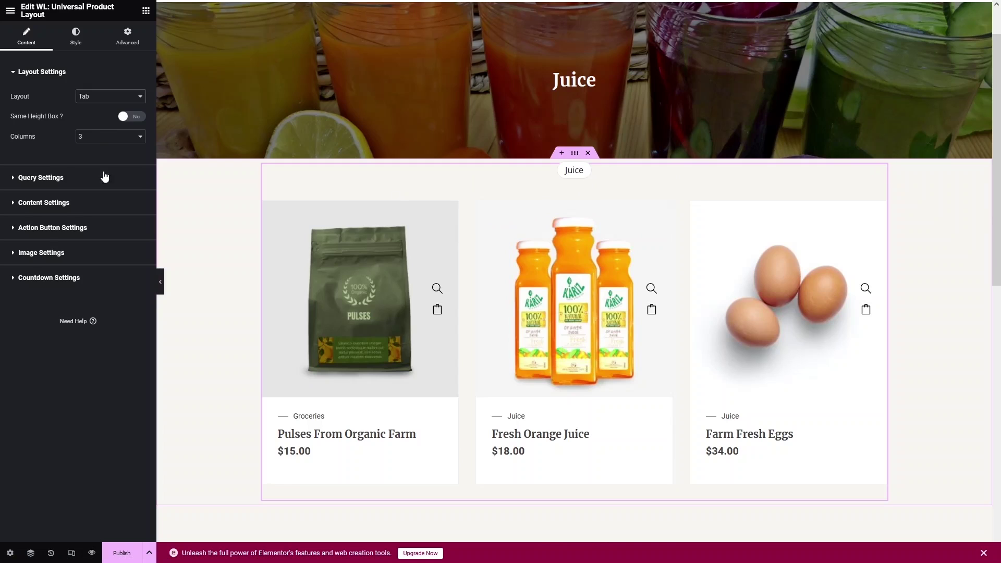
pyautogui.click(96, 98)
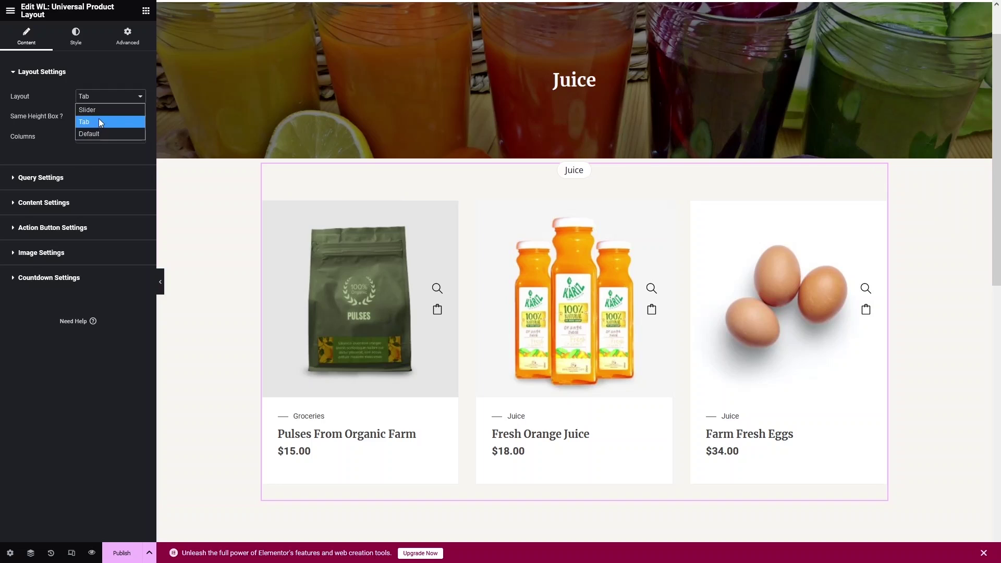
pyautogui.click(98, 112)
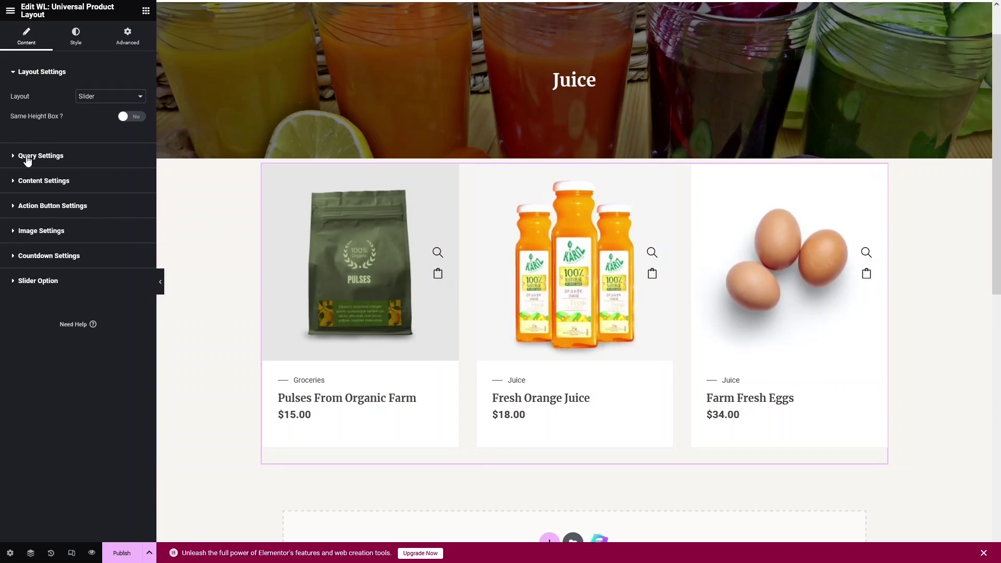
# - Add Groceries to the product categories, set the product limit to 6, and test the slider arrows
pyautogui.click(24, 158)
pyautogui.click(64, 177)
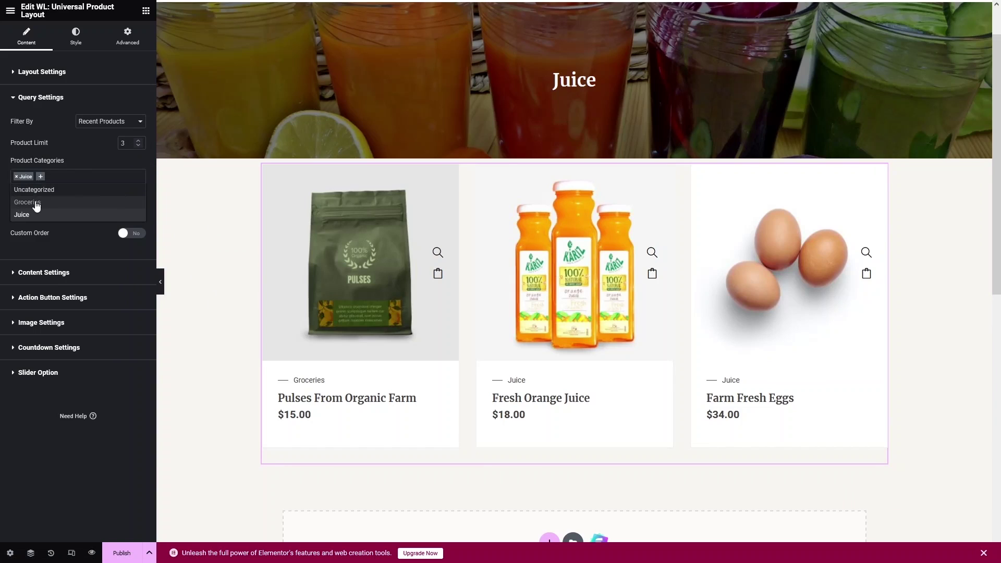
pyautogui.click(35, 205)
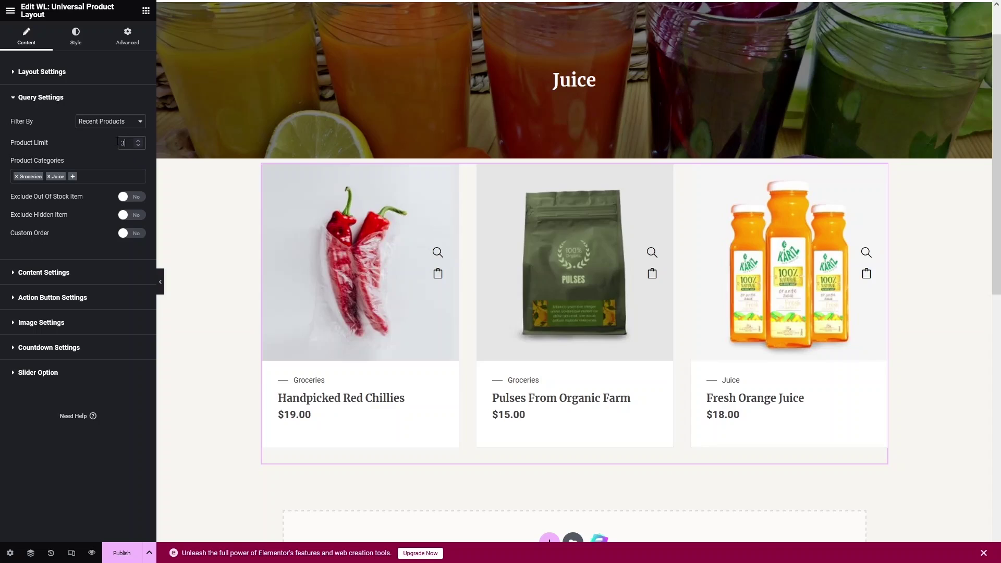
pyautogui.moveTo(130, 143); pyautogui.dragTo(107, 144)
pyautogui.write('6')
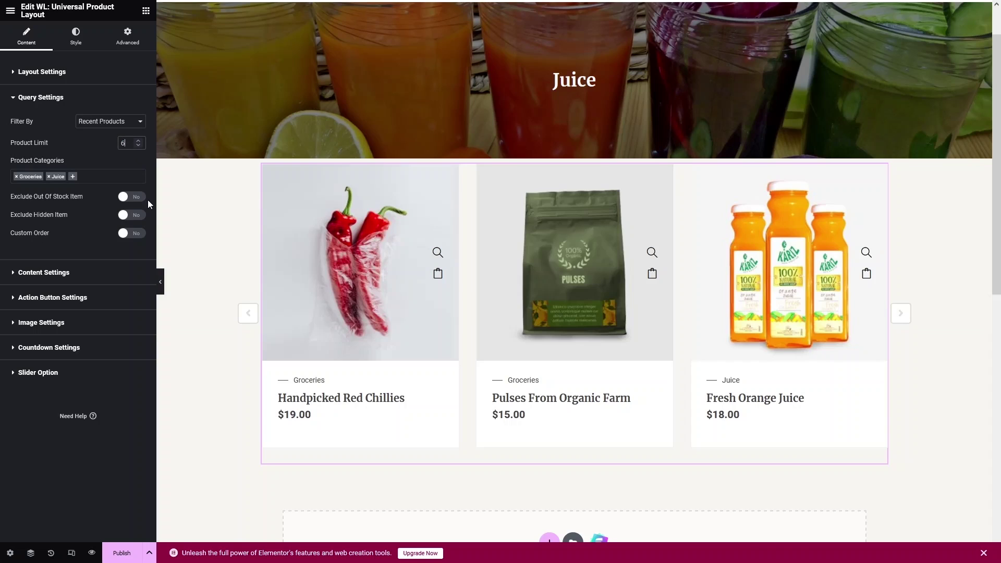
pyautogui.click(900, 314)
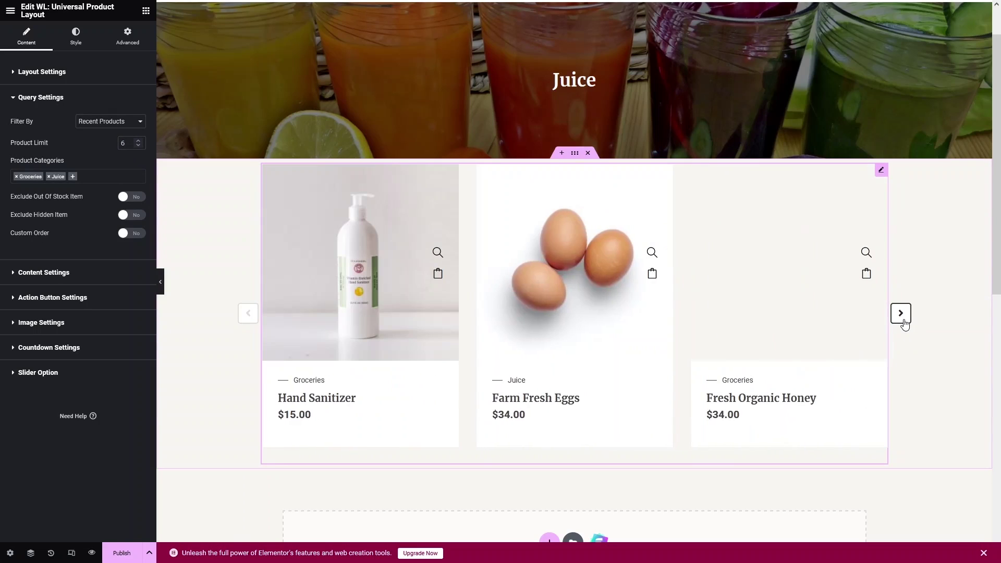
pyautogui.click(249, 314)
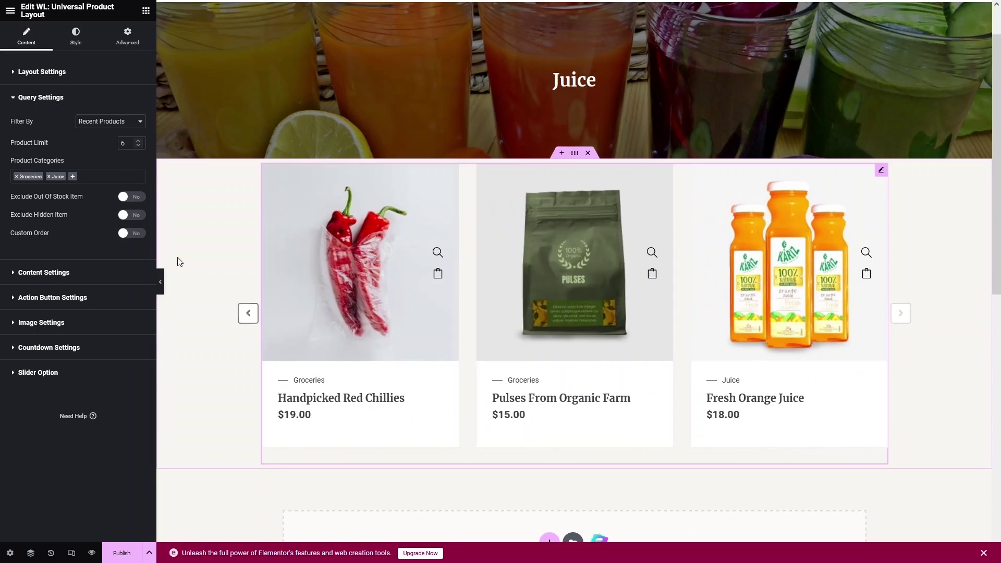
# - Switch the product widget's layout style back to Tab
pyautogui.click(46, 77)
pyautogui.click(99, 97)
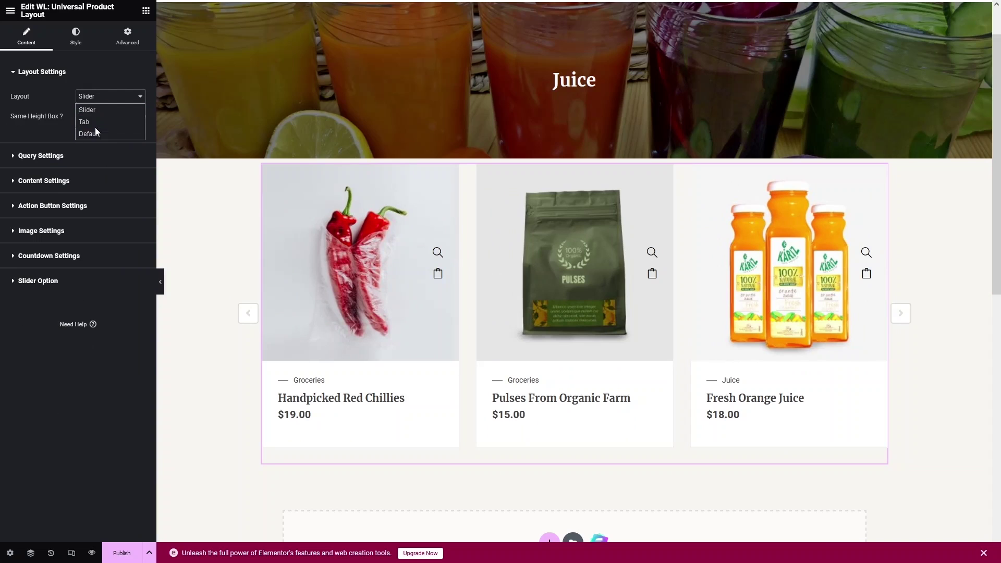
pyautogui.click(95, 130)
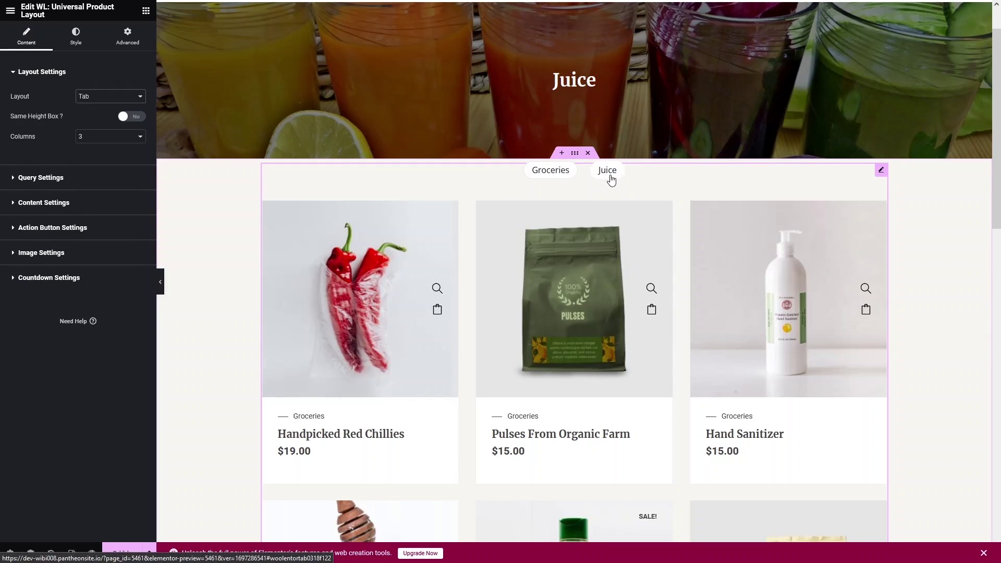
# - Toggle the grid between the Juice and Groceries tabs, ending on Groceries
pyautogui.click(604, 172)
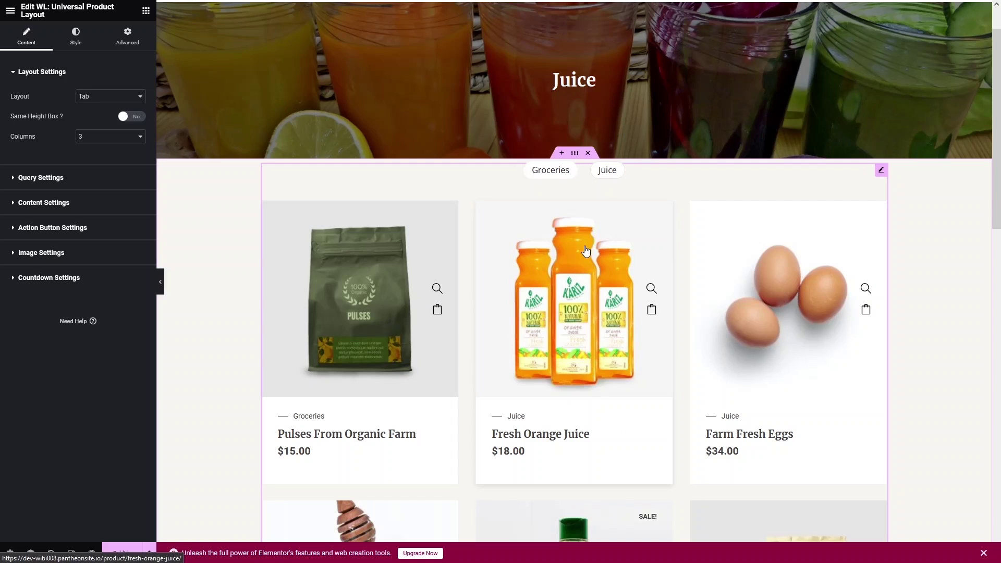
pyautogui.scroll(-1, 591, 245)
pyautogui.scroll(1, 558, 225)
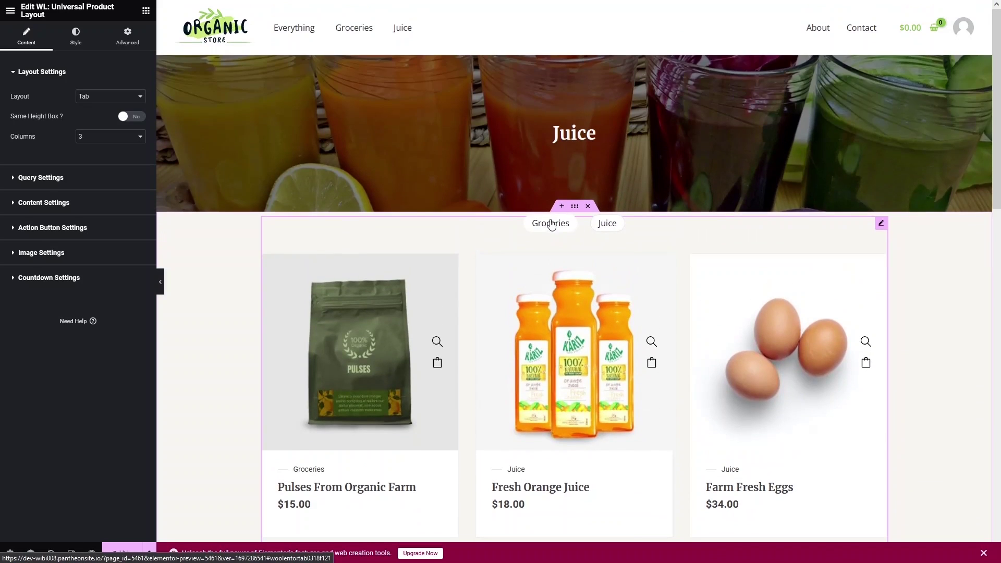
pyautogui.click(552, 226)
pyautogui.scroll(-1, 554, 231)
pyautogui.scroll(-5, 553, 229)
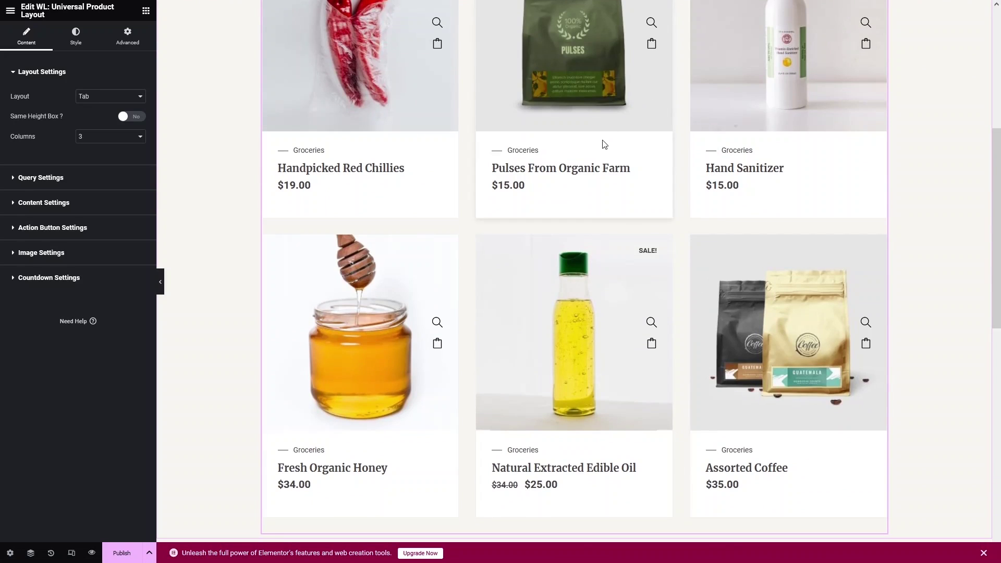
pyautogui.scroll(3, 601, 143)
pyautogui.click(605, 65)
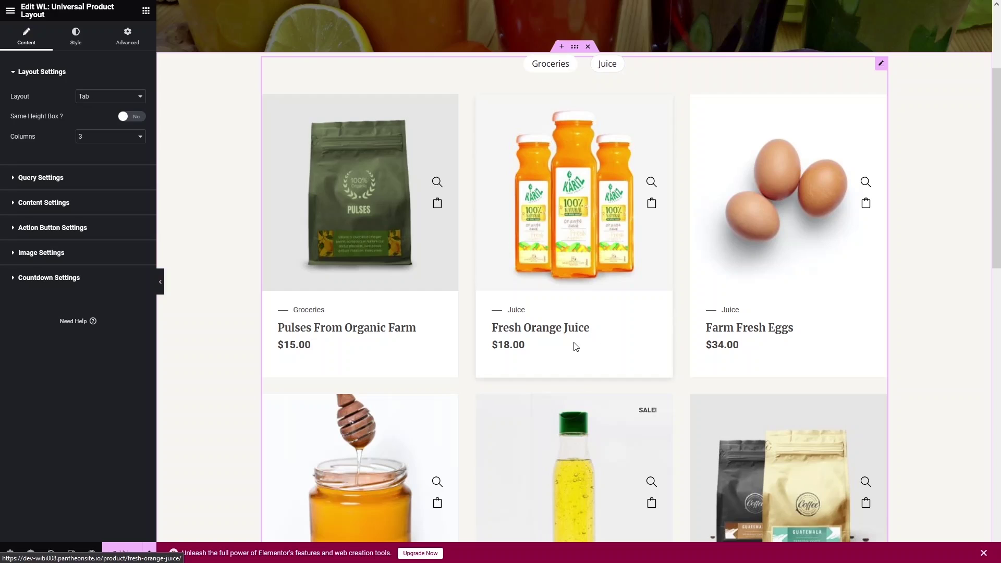
pyautogui.scroll(-2, 574, 344)
pyautogui.scroll(3, 364, 218)
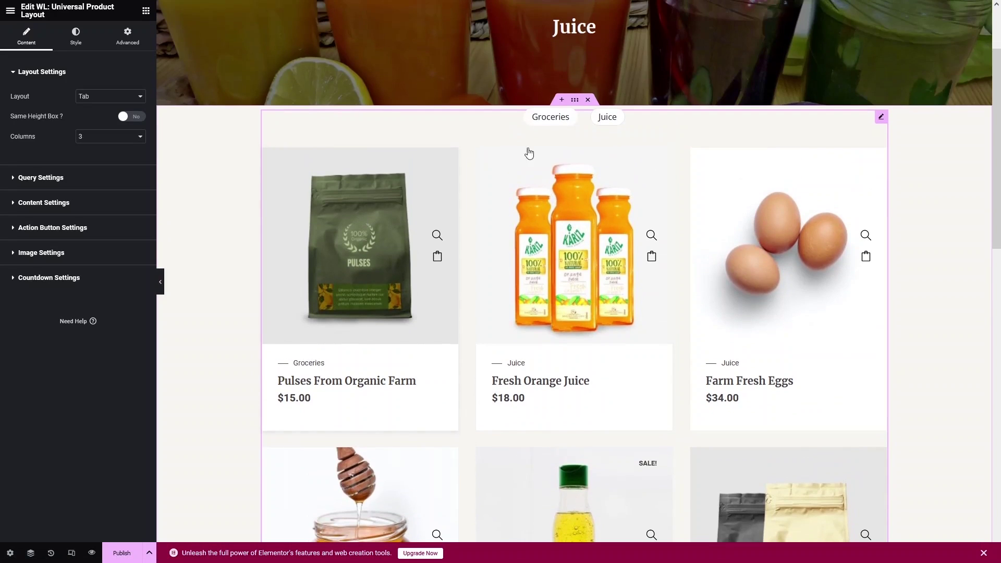
pyautogui.click(552, 118)
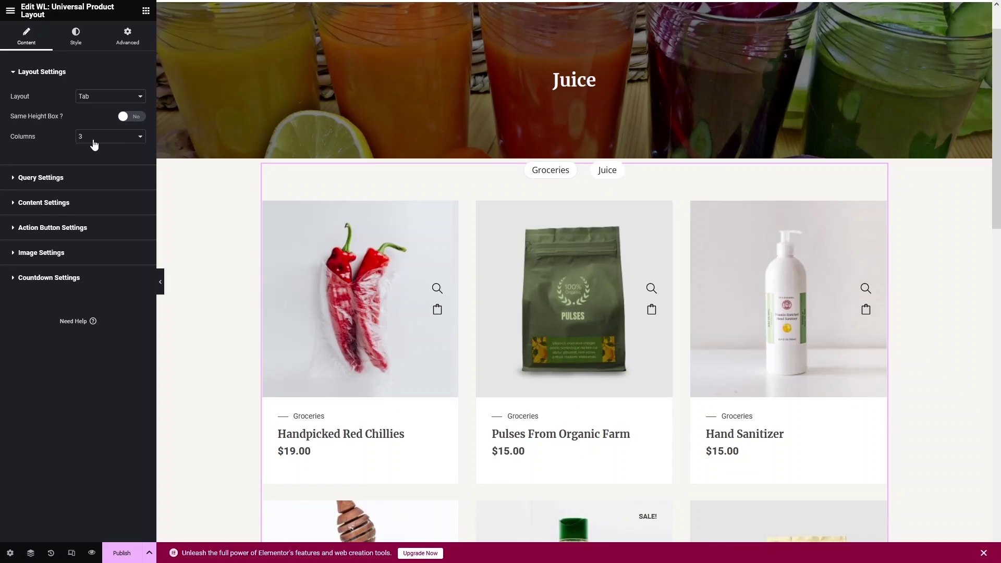
# - Try card Styles Two and Three, then set the product cards to Style Four
pyautogui.click(29, 206)
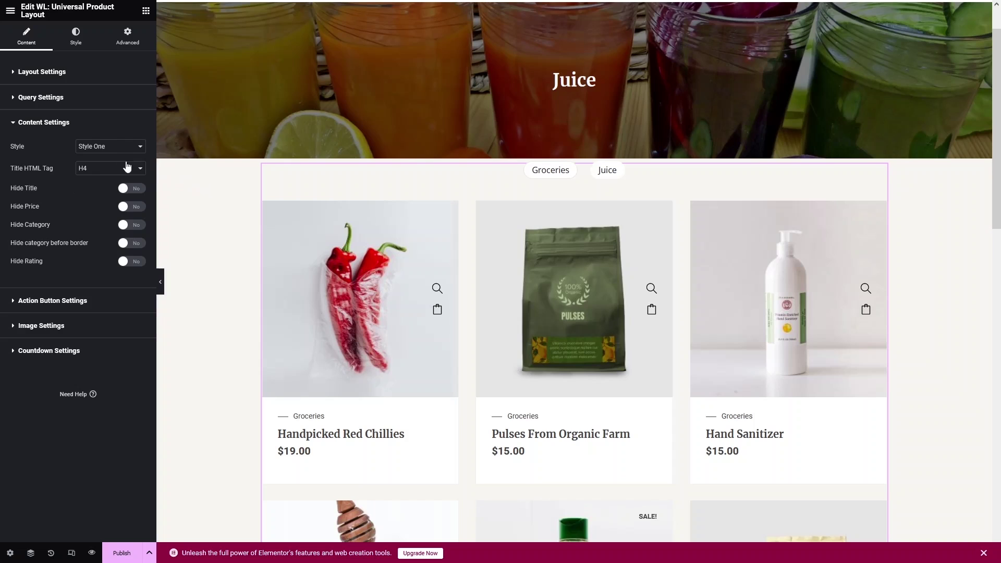
pyautogui.click(89, 151)
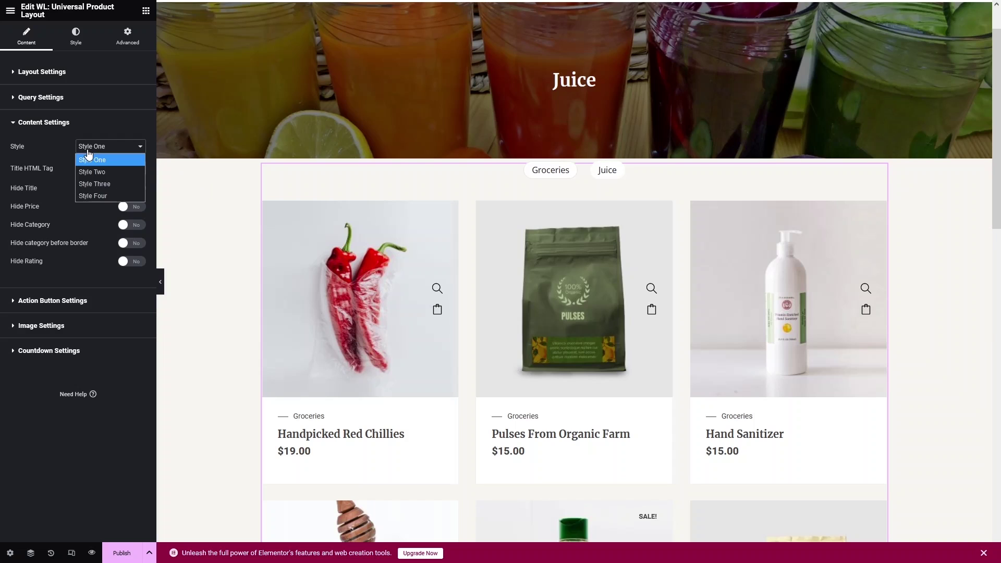
pyautogui.click(106, 173)
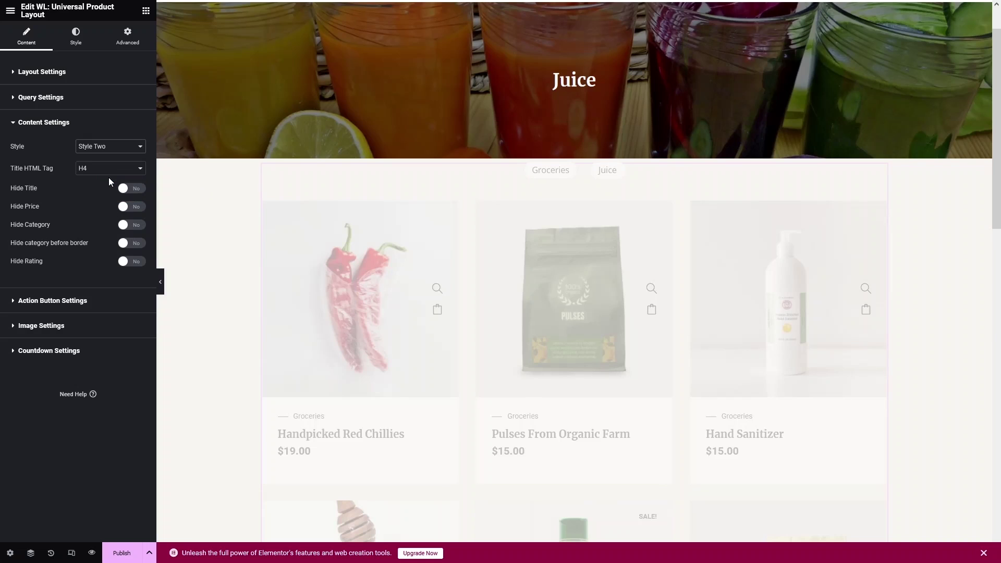
pyautogui.click(107, 146)
pyautogui.click(96, 178)
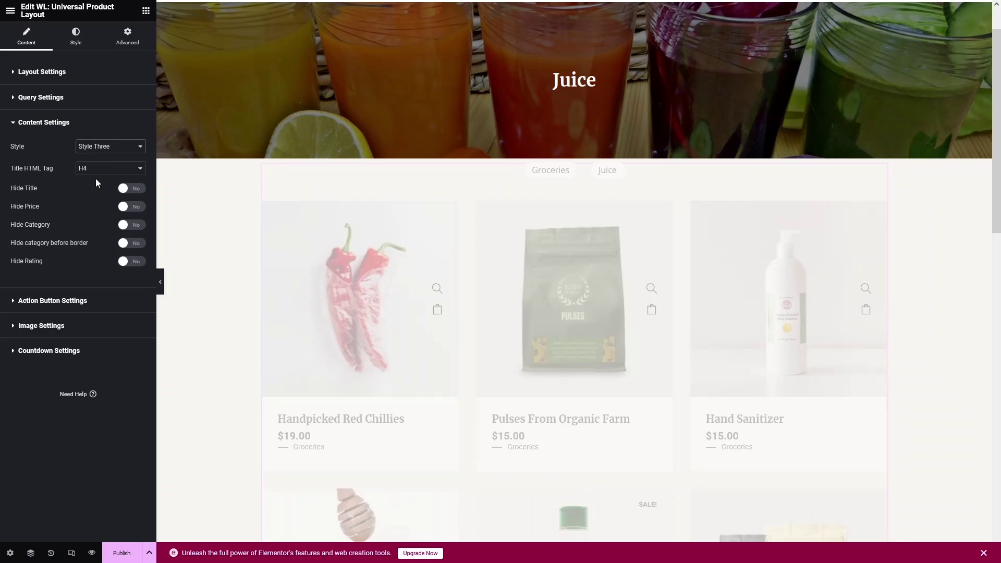
pyautogui.click(107, 147)
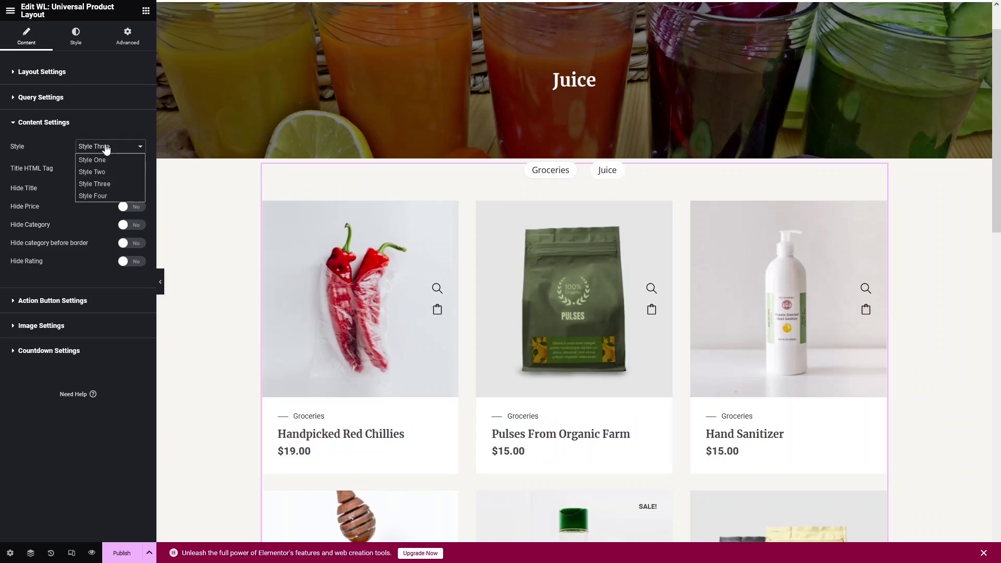
pyautogui.click(95, 196)
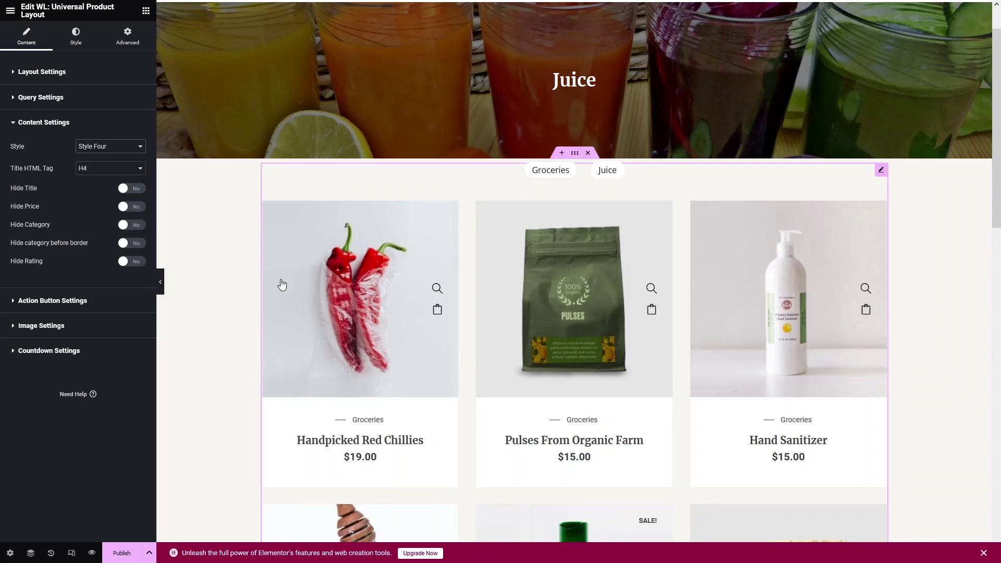
# - Set Hide Category to Yes so cards show no category labels
pyautogui.scroll(-1, 313, 315)
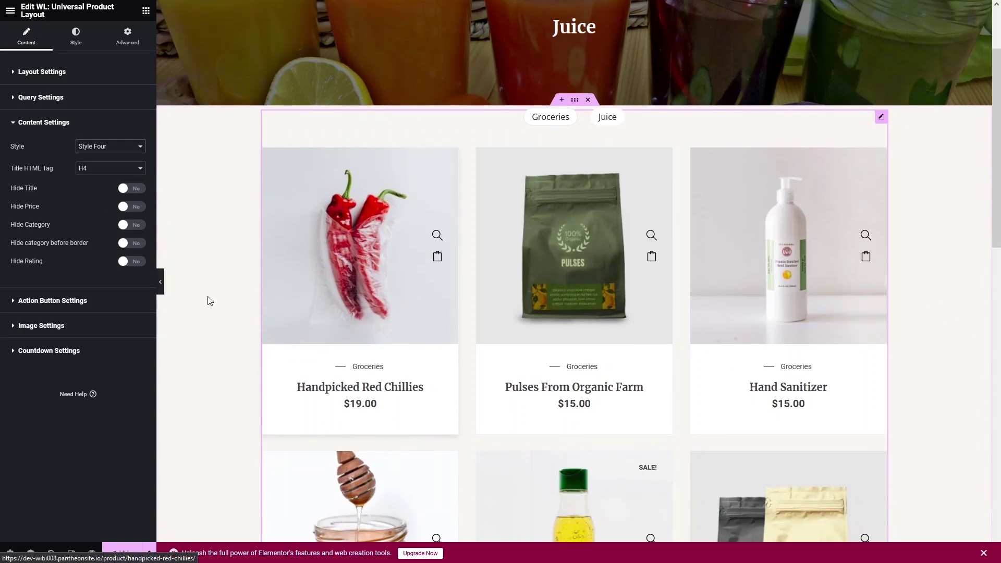
pyautogui.click(131, 224)
pyautogui.scroll(2, 317, 245)
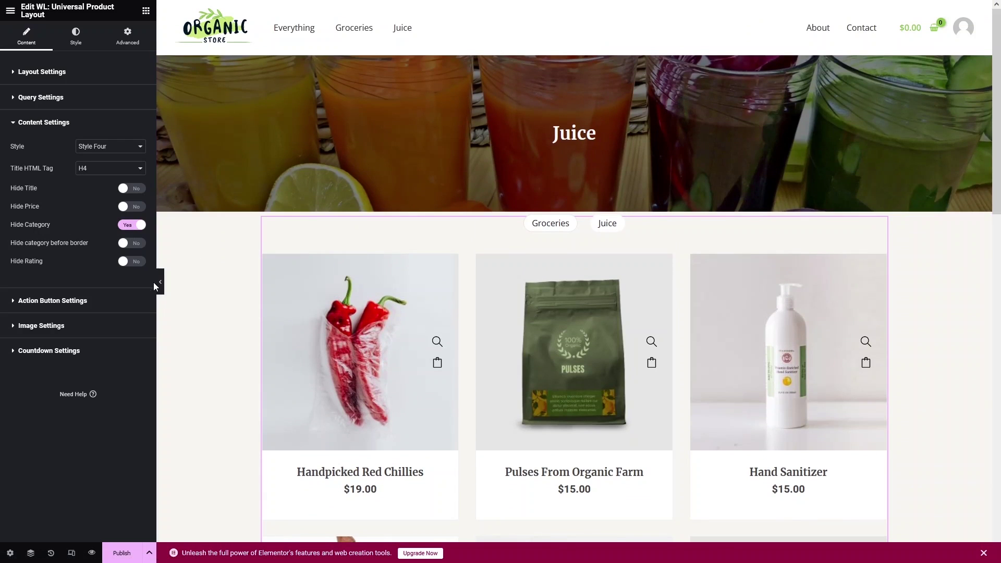
pyautogui.scroll(-1, 177, 326)
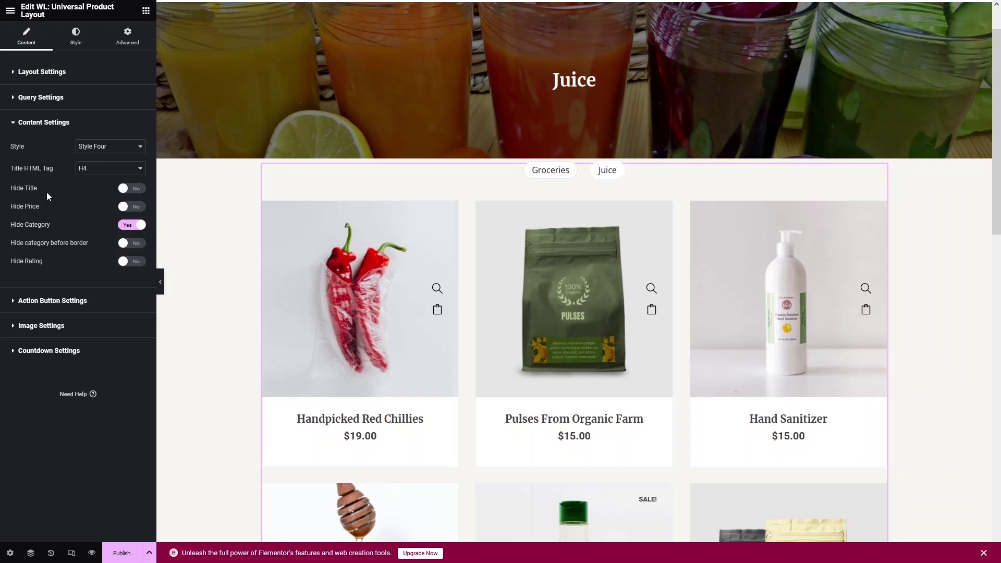
# - Set the action buttons to Show on Hover with Style Two
pyautogui.click(73, 302)
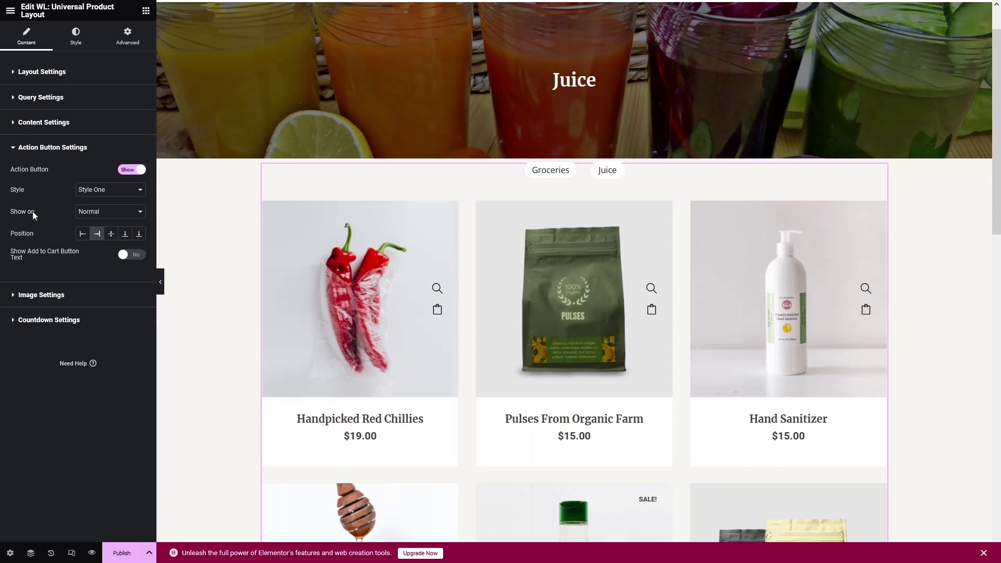
pyautogui.click(102, 212)
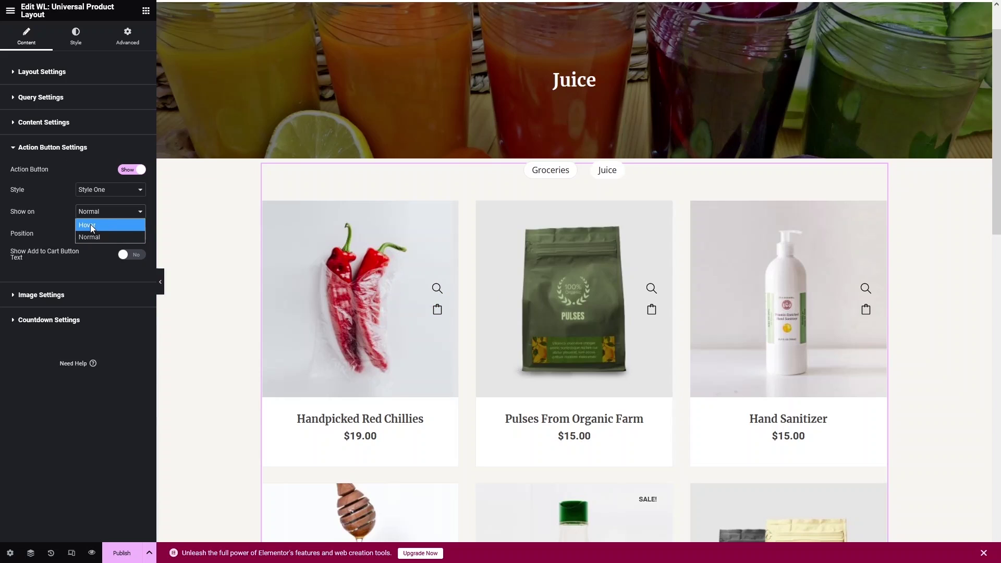
pyautogui.click(90, 227)
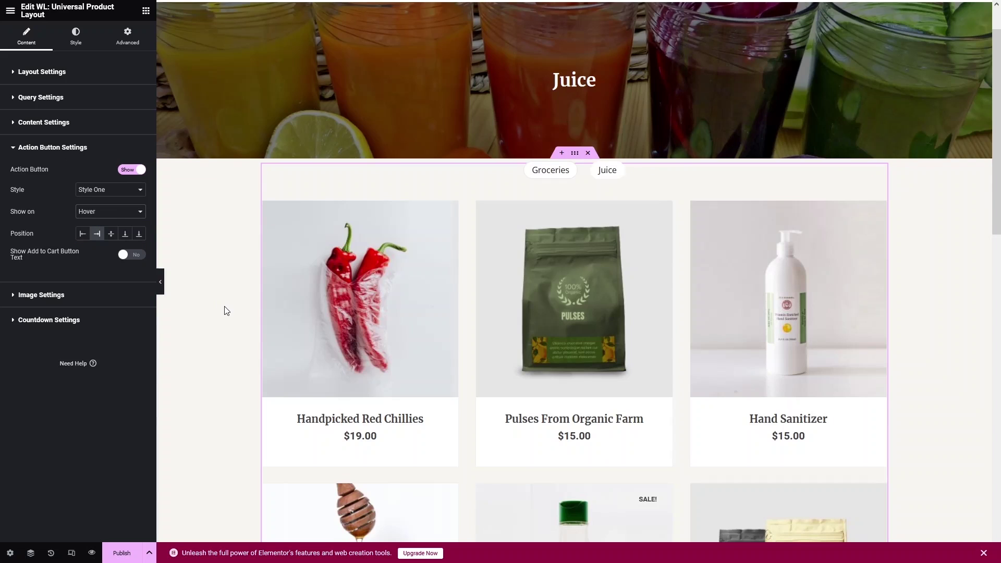
pyautogui.moveTo(436, 314)
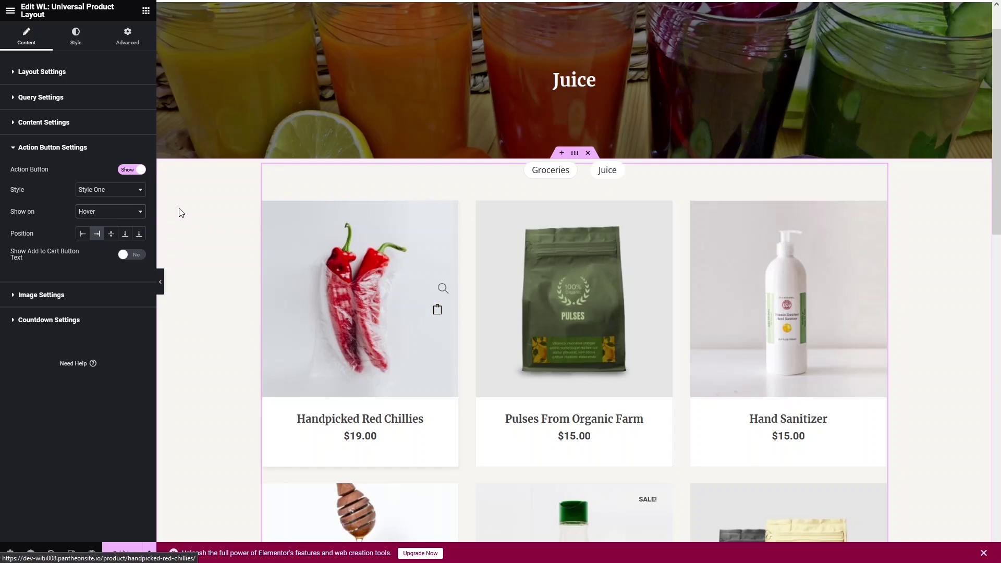
pyautogui.click(121, 191)
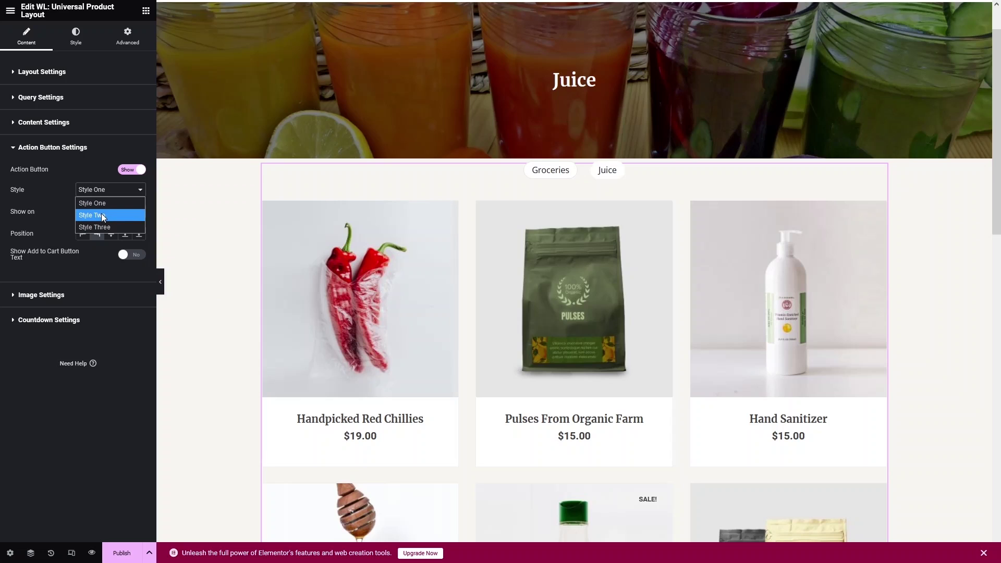
pyautogui.click(97, 214)
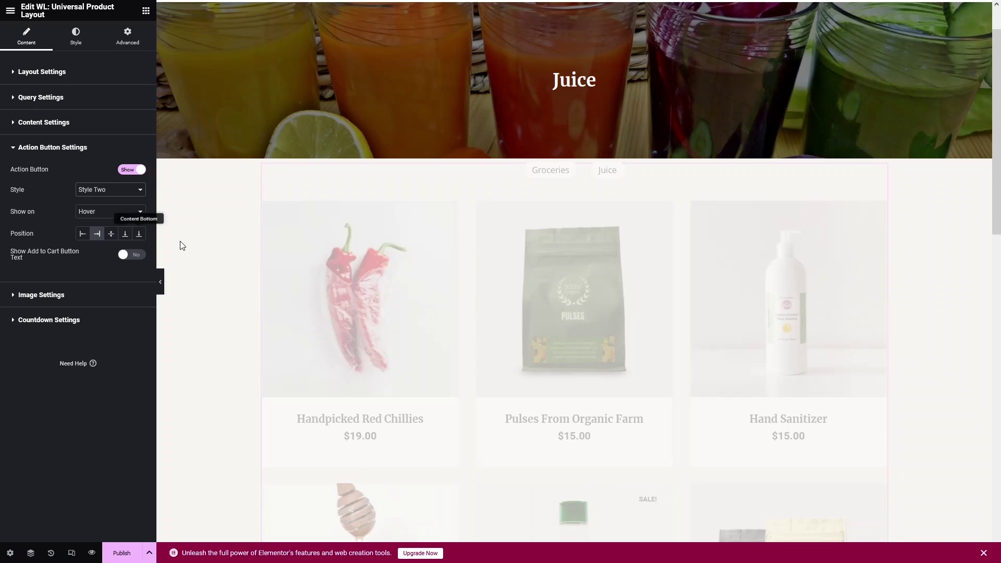
pyautogui.moveTo(416, 353)
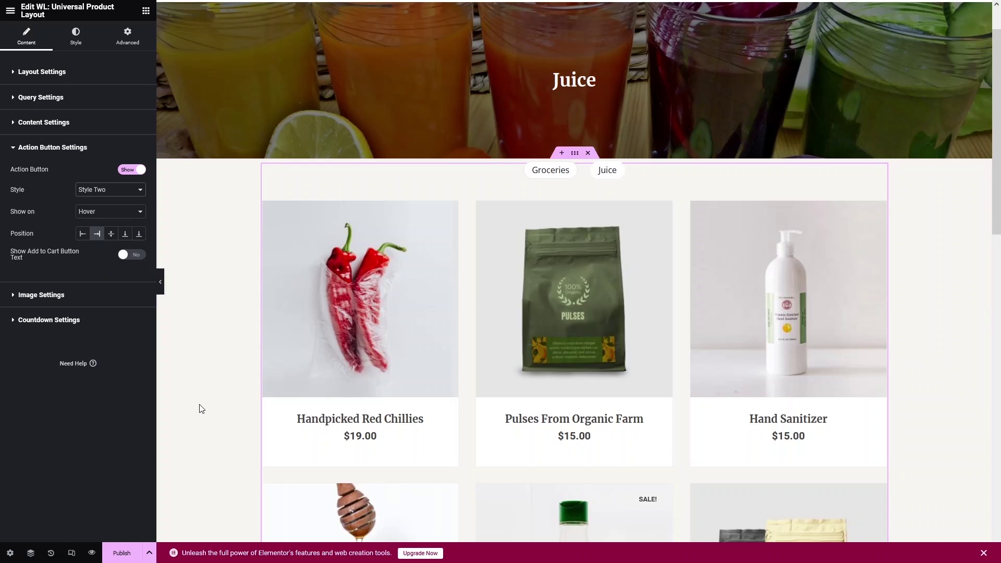
pyautogui.click(34, 299)
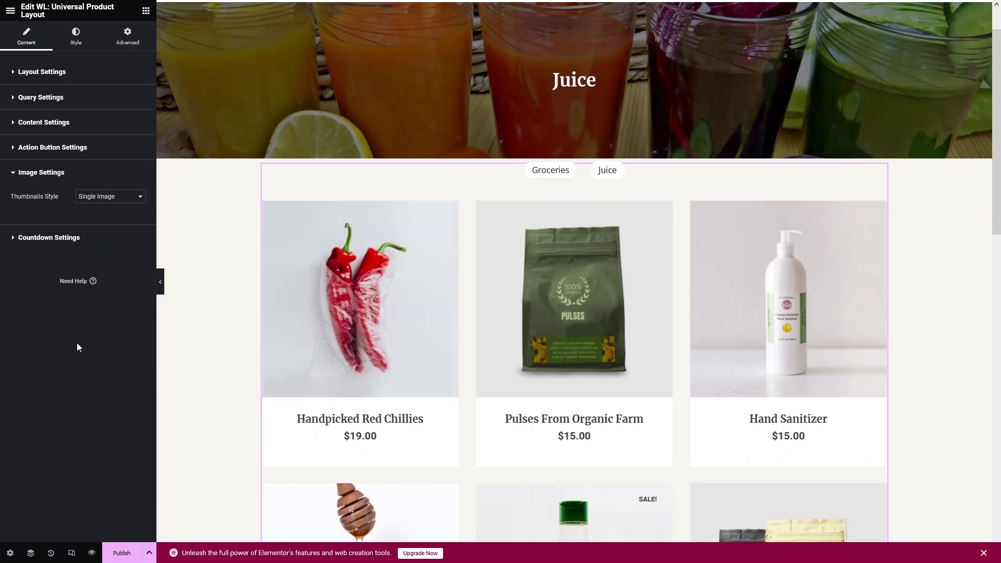
pyautogui.click(104, 200)
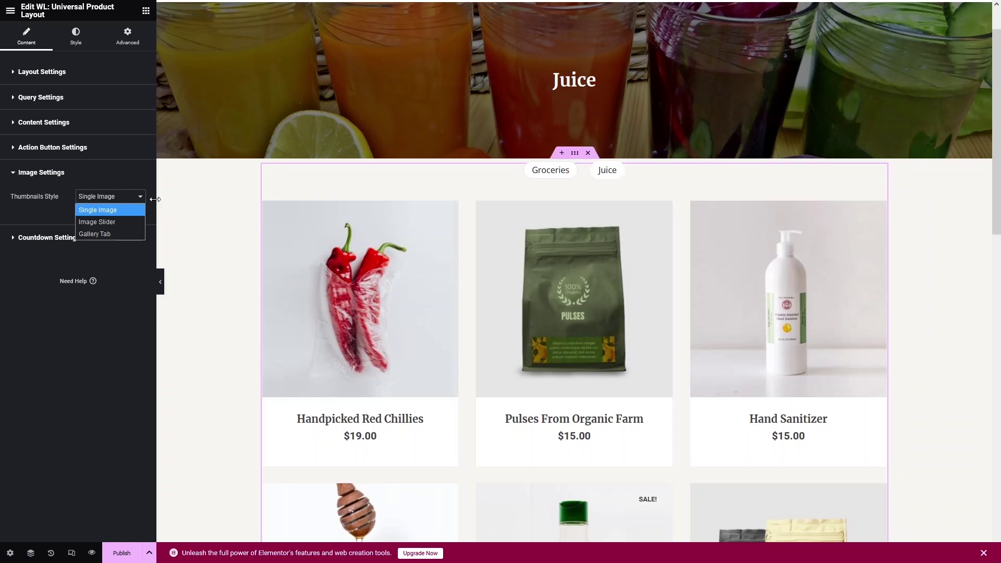
pyautogui.click(102, 234)
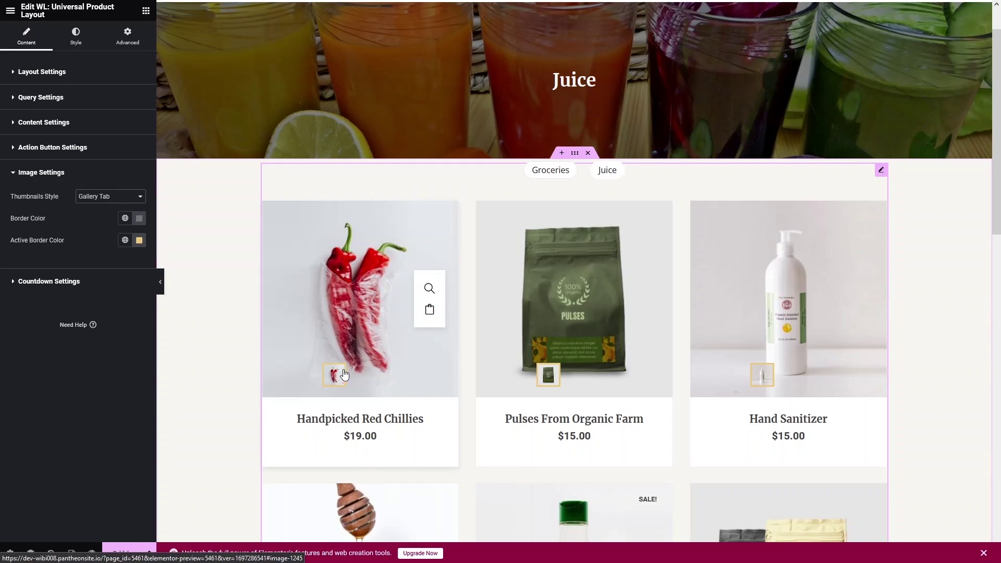
pyautogui.scroll(-5, 343, 377)
pyautogui.scroll(3, 342, 181)
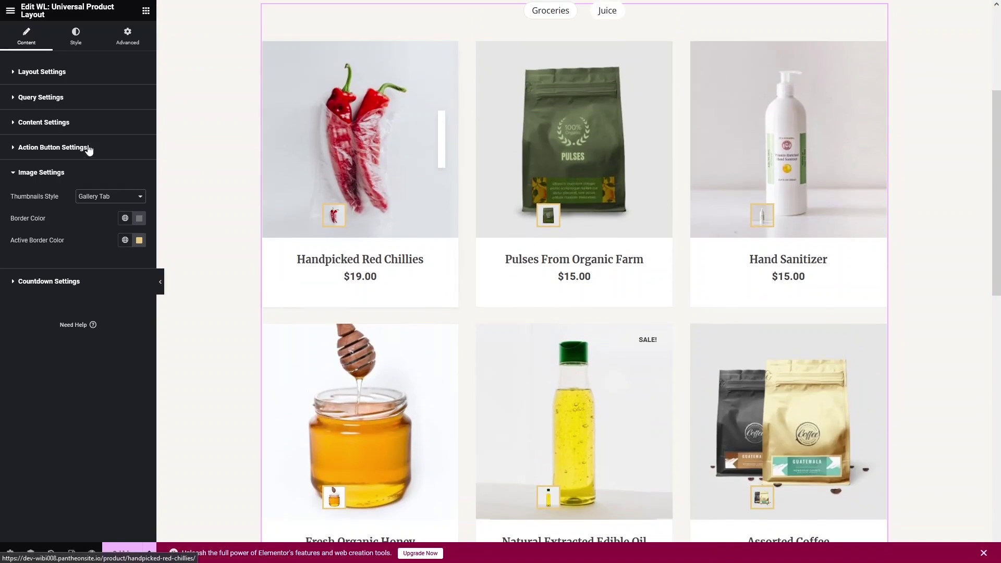
pyautogui.click(110, 196)
pyautogui.click(104, 214)
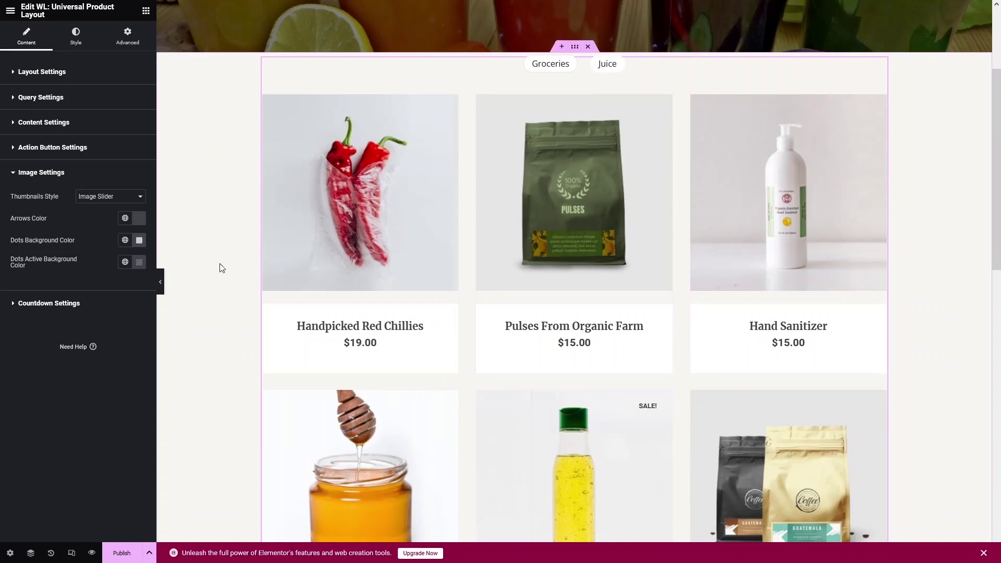
pyautogui.click(109, 200)
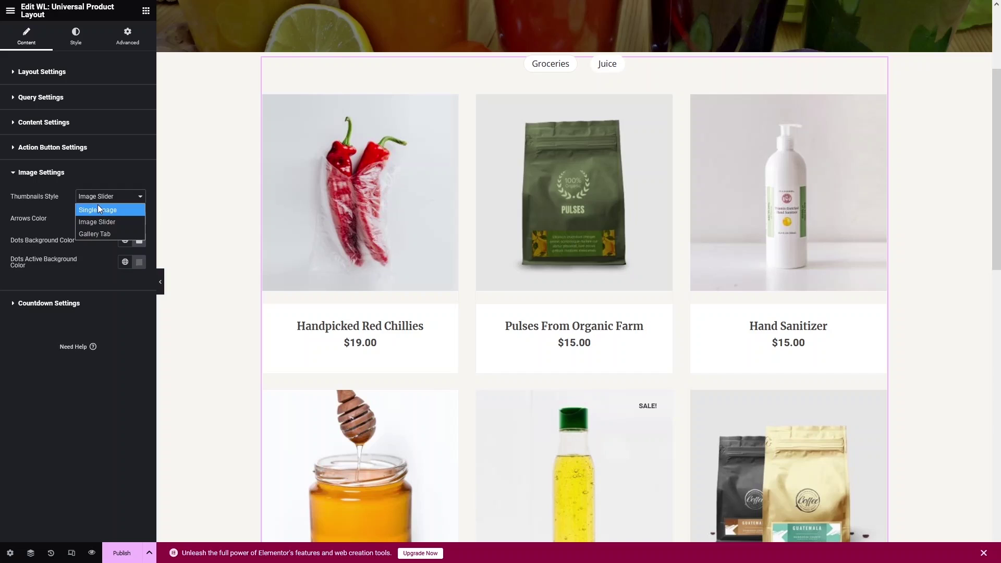
pyautogui.click(100, 209)
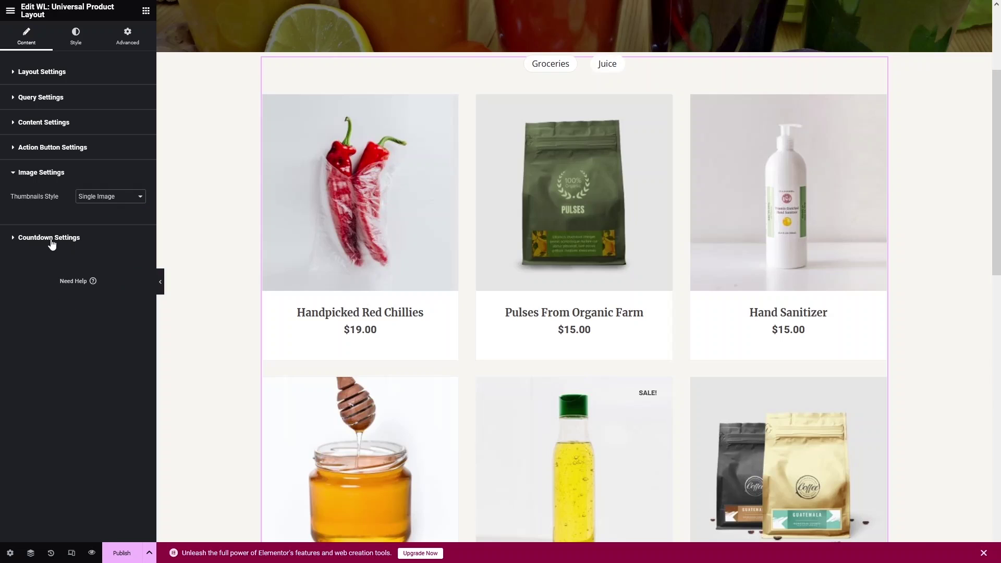
# - Switch the product widget's layout type to Default, dropping the category tabs
pyautogui.click(51, 241)
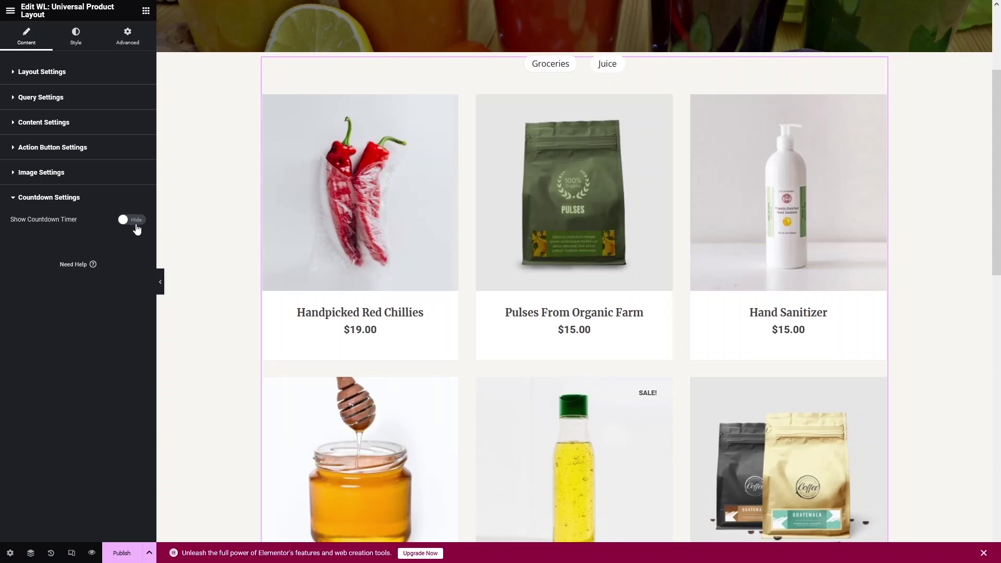
pyautogui.click(34, 197)
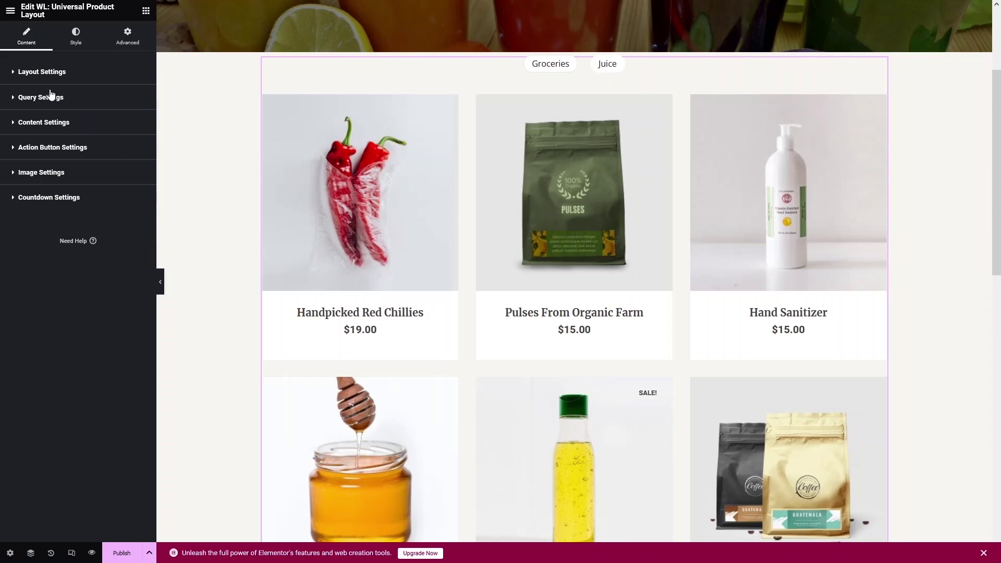
pyautogui.click(34, 73)
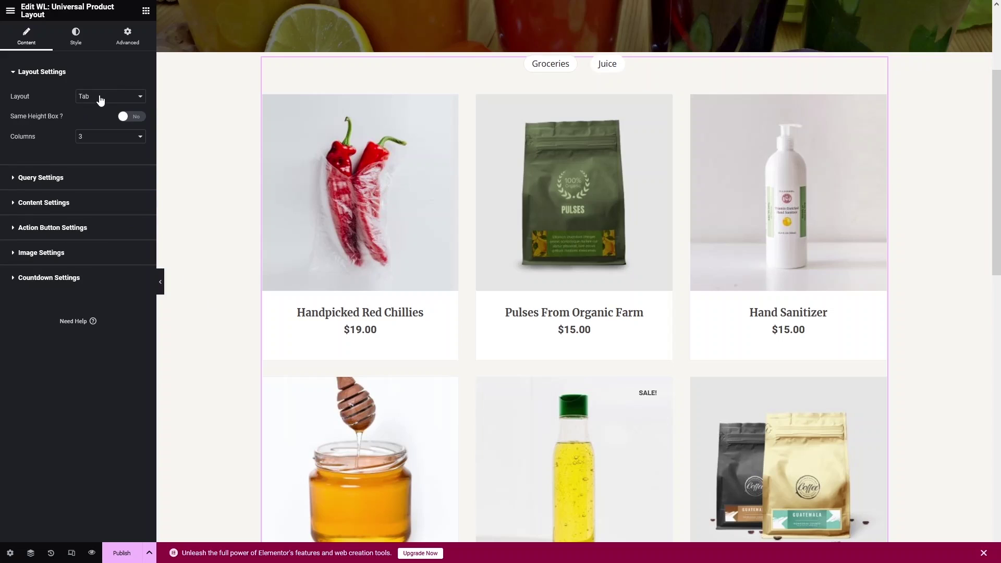
pyautogui.click(96, 99)
pyautogui.click(98, 134)
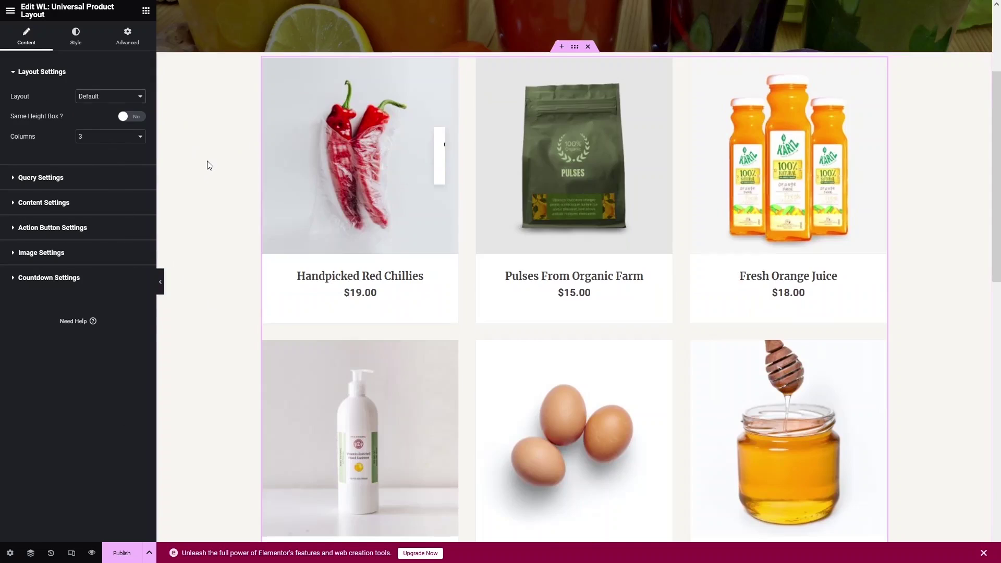
pyautogui.scroll(2, 207, 165)
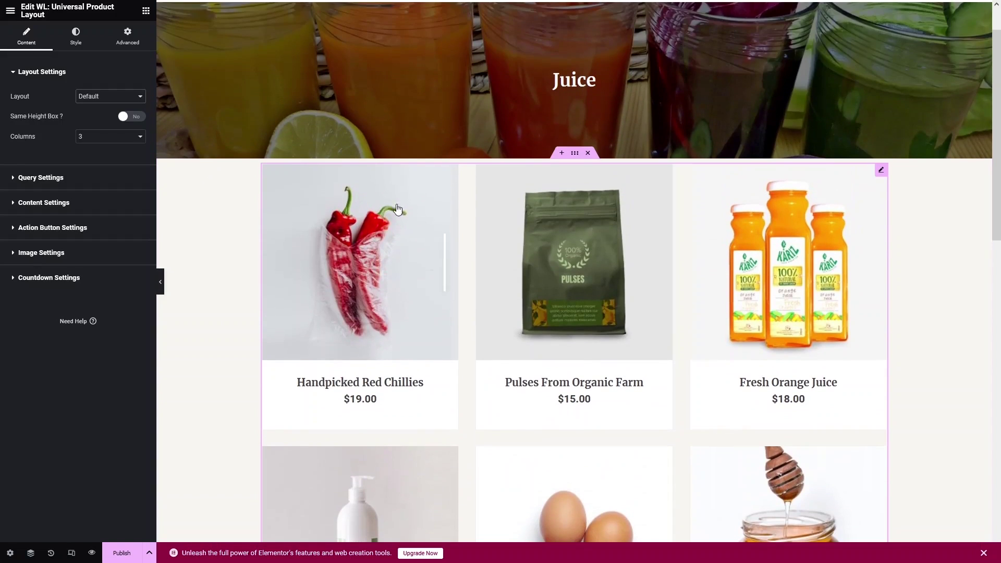
# - Unlink the Advanced tab margins and give the product widget a 40 px top margin
pyautogui.click(128, 37)
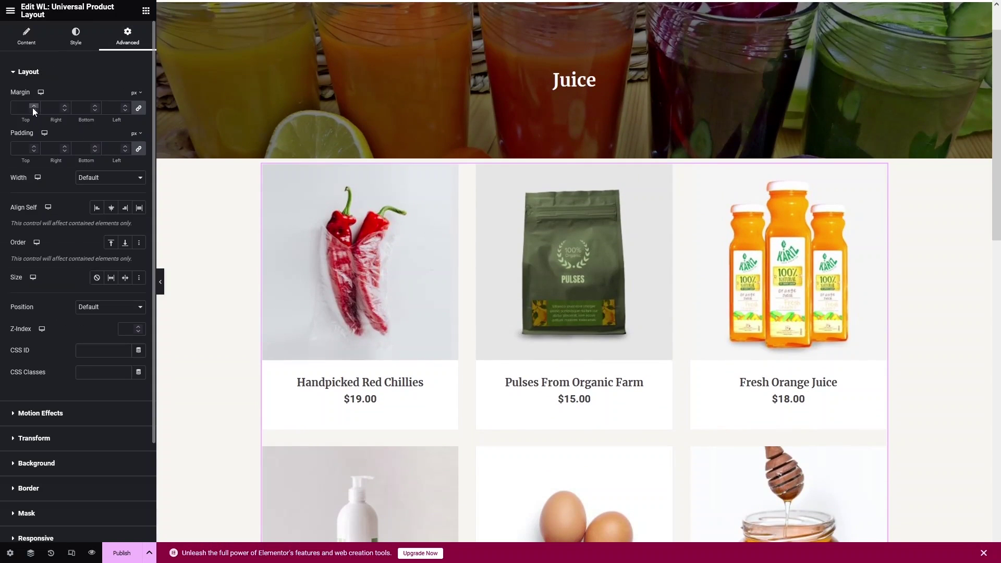
pyautogui.click(139, 108)
pyautogui.click(21, 108)
pyautogui.write('040')
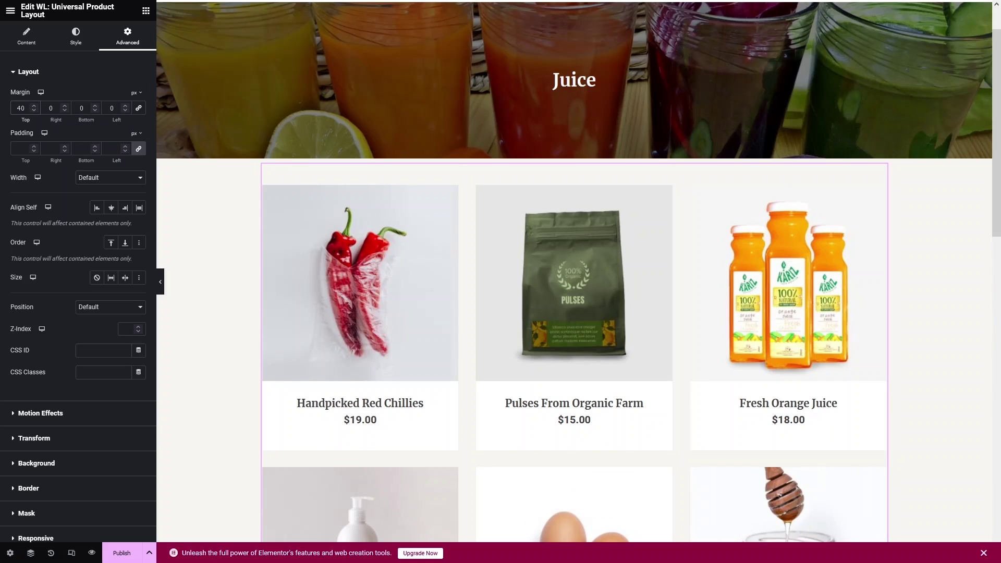
pyautogui.scroll(-8, 361, 167)
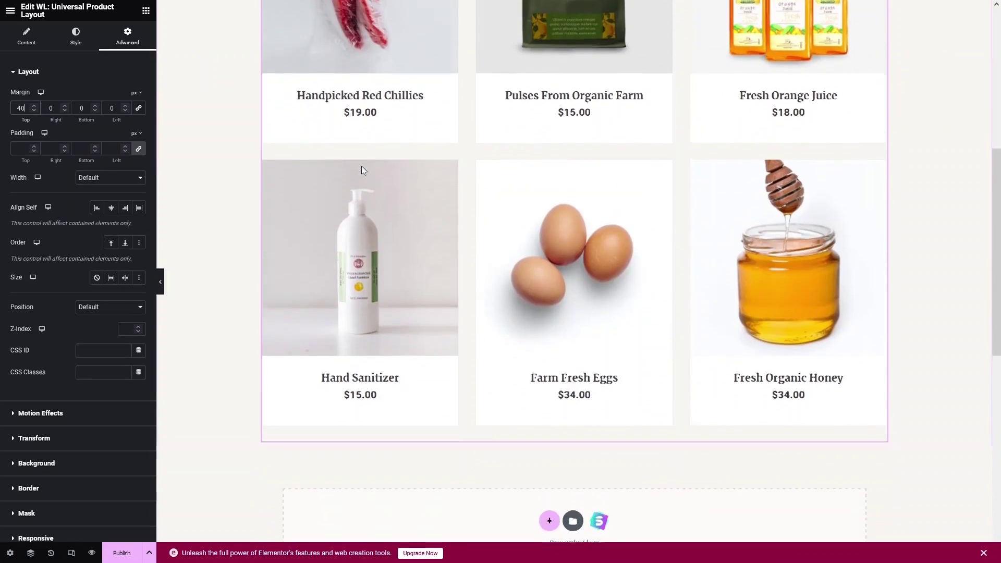
pyautogui.scroll(7, 361, 167)
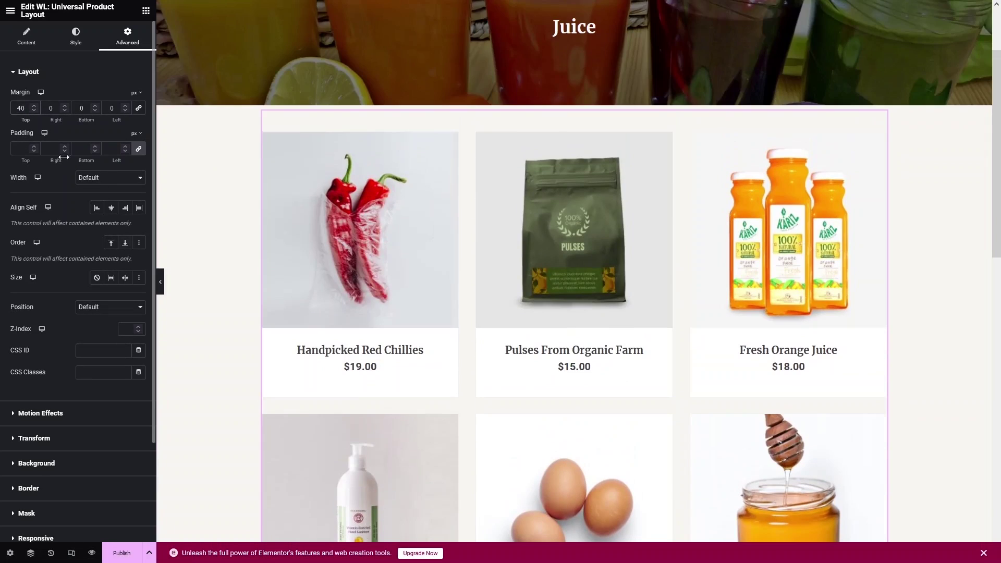
# - Try 10 and 20 px card padding in the Style tab, then leave padding empty
pyautogui.click(77, 40)
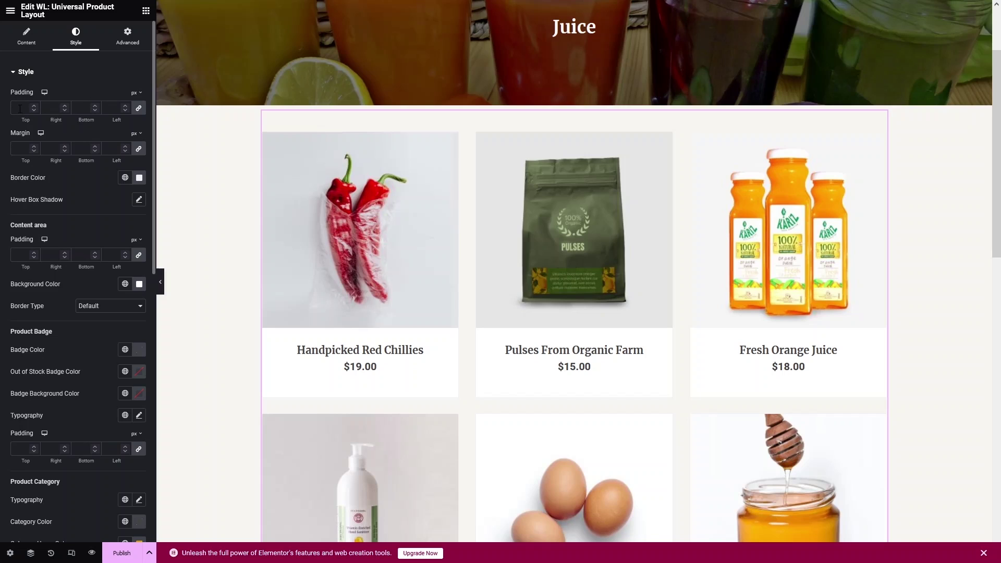
pyautogui.click(20, 109)
pyautogui.write('10')
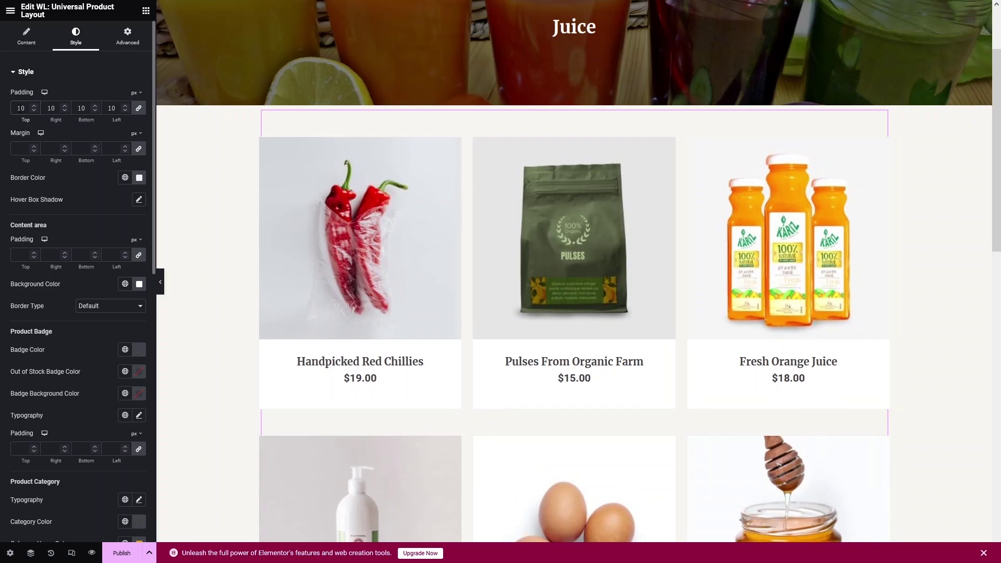
pyautogui.press('BackSpace')
pyautogui.press('BackSpace')
pyautogui.write('20')
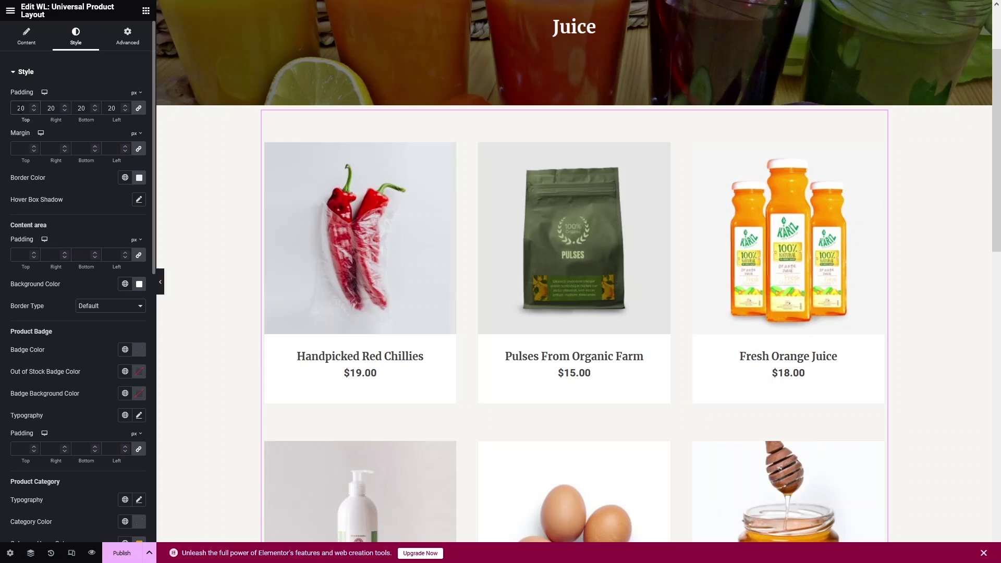
pyautogui.press('BackSpace')
pyautogui.press('BackSpace')
pyautogui.write('10')
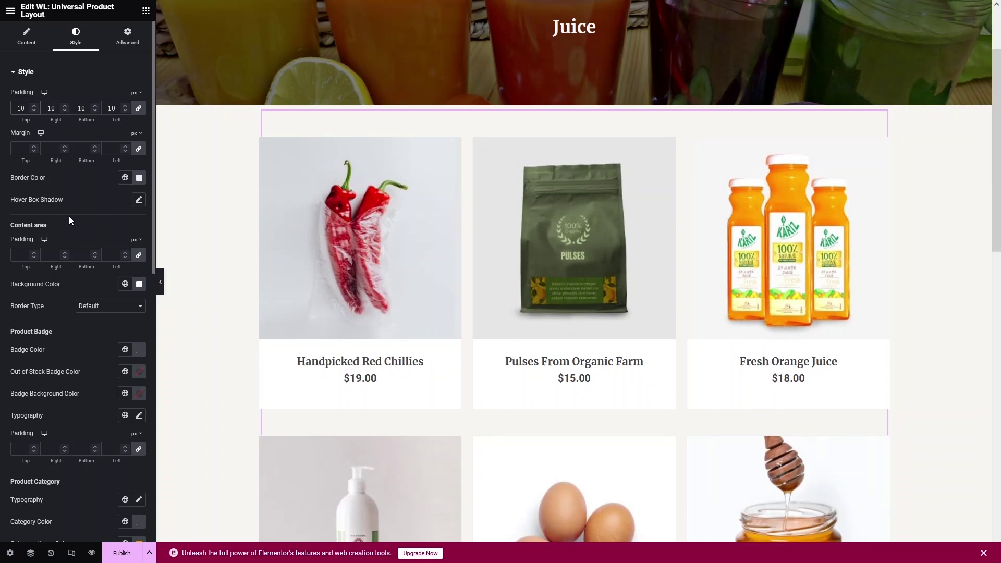
pyautogui.press('BackSpace')
pyautogui.press('BackSpace')
pyautogui.scroll(-2, 92, 210)
pyautogui.scroll(2, 96, 202)
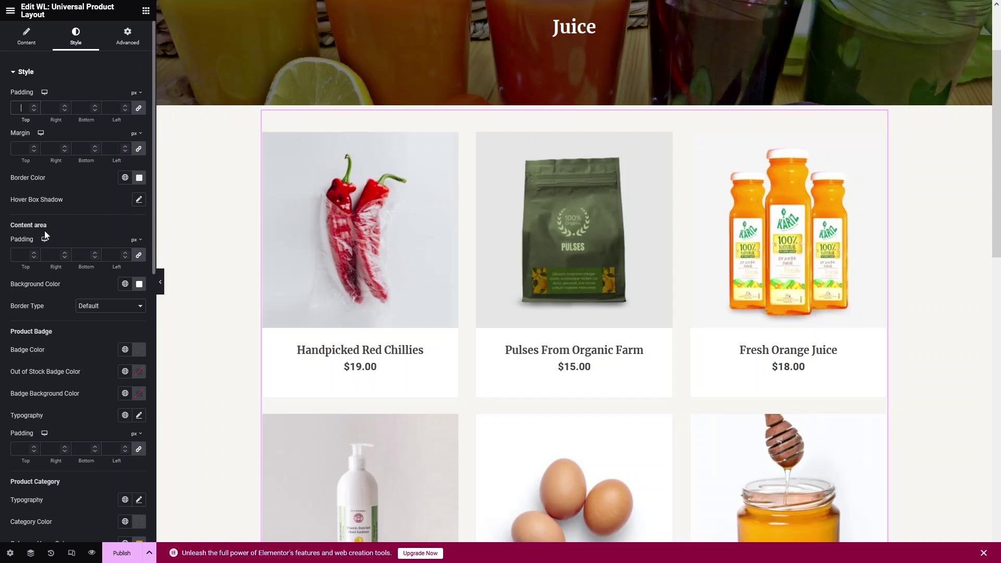
pyautogui.scroll(-2, 21, 264)
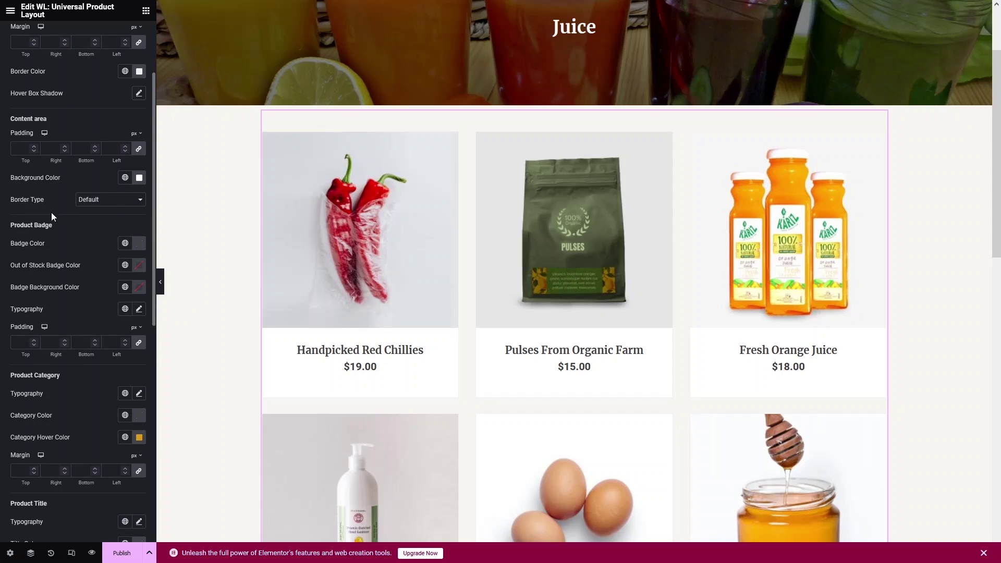
pyautogui.scroll(-1, 21, 251)
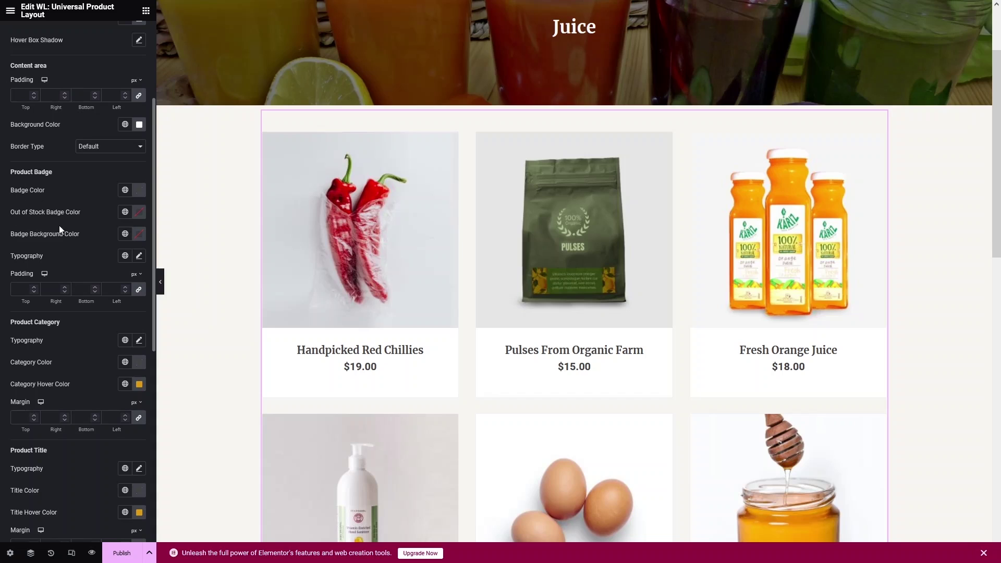
pyautogui.scroll(-1, 58, 225)
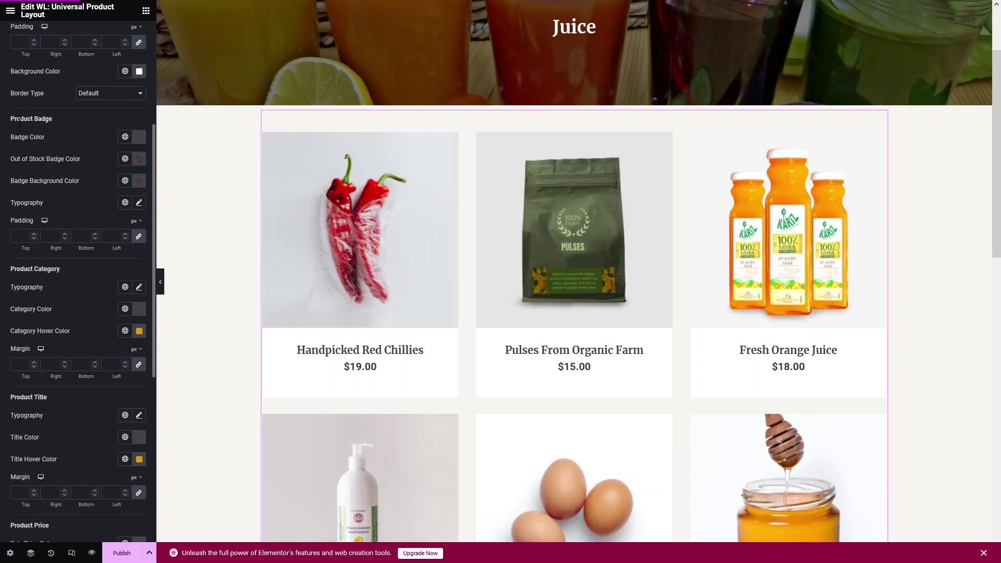
pyautogui.scroll(-2, 58, 258)
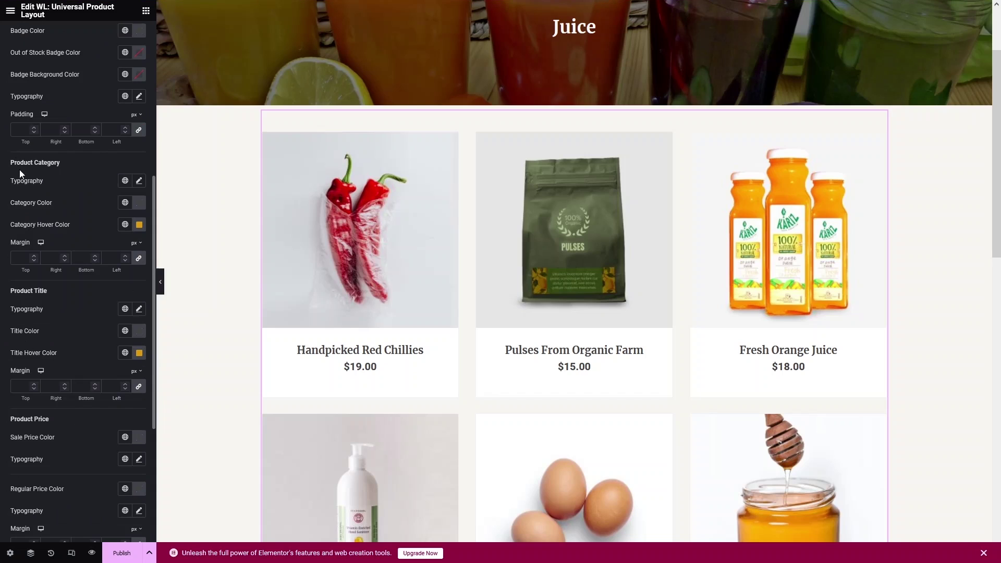
pyautogui.scroll(-1, 48, 165)
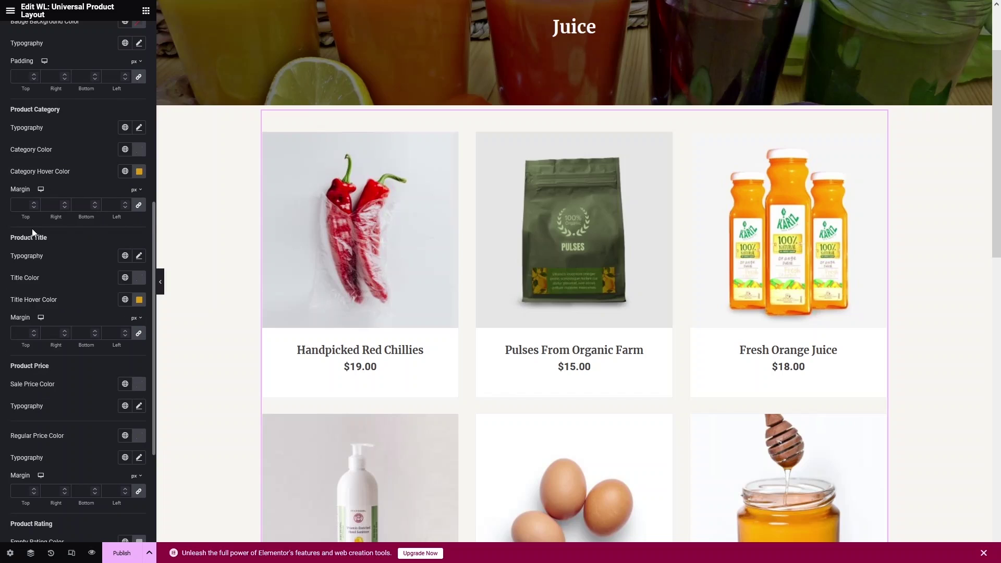
pyautogui.scroll(-1, 34, 234)
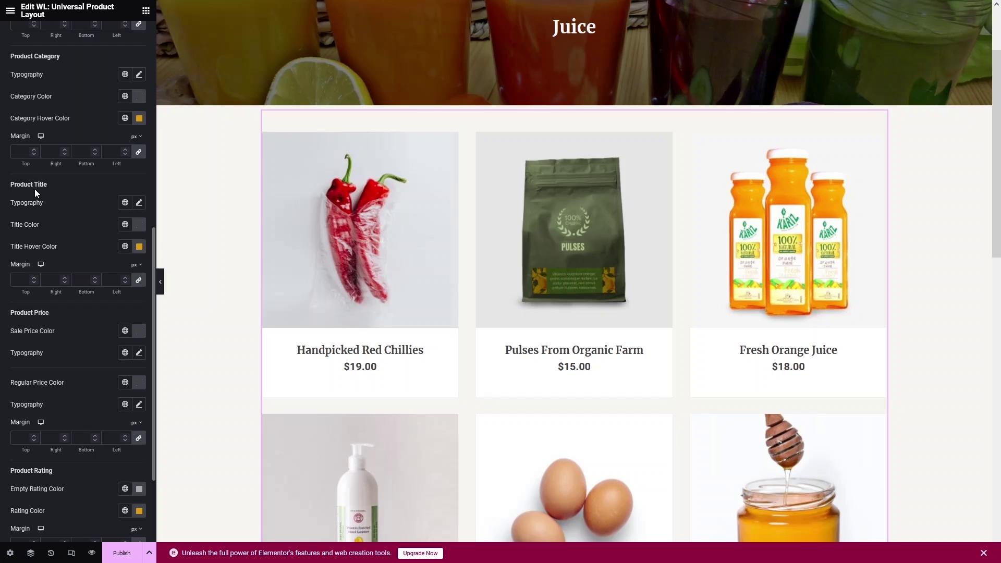
pyautogui.scroll(-1, 57, 235)
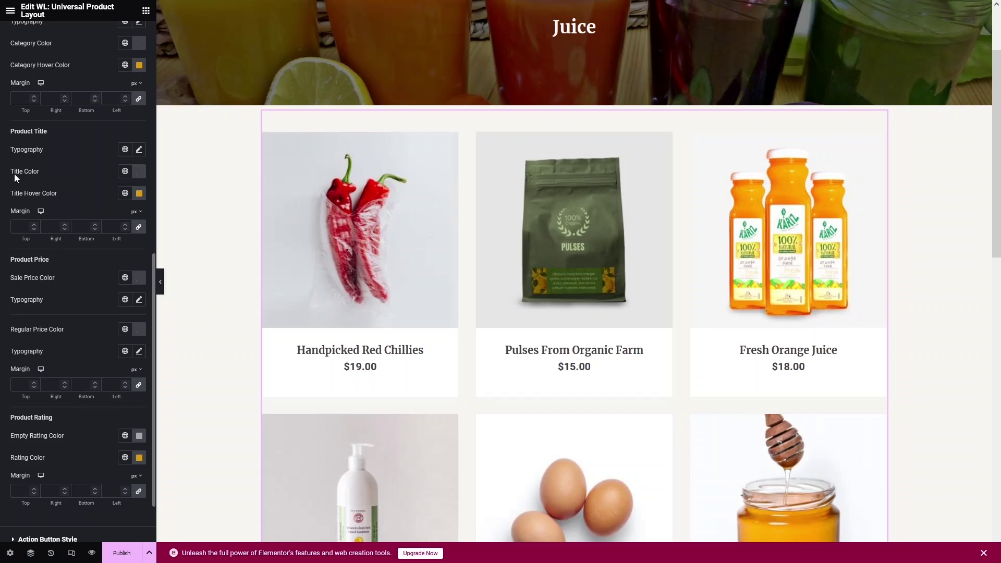
pyautogui.scroll(-1, 29, 173)
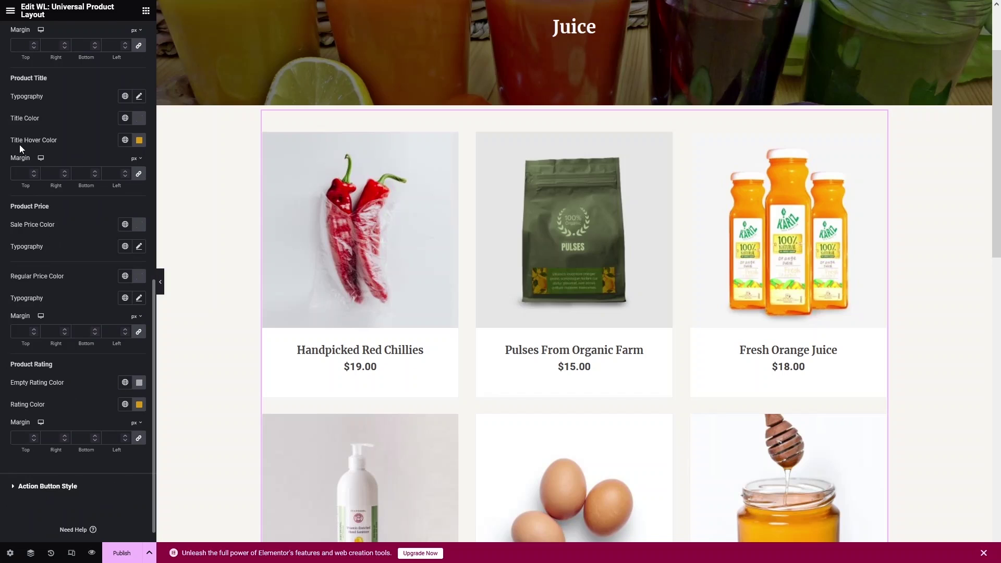
pyautogui.scroll(-1, 48, 179)
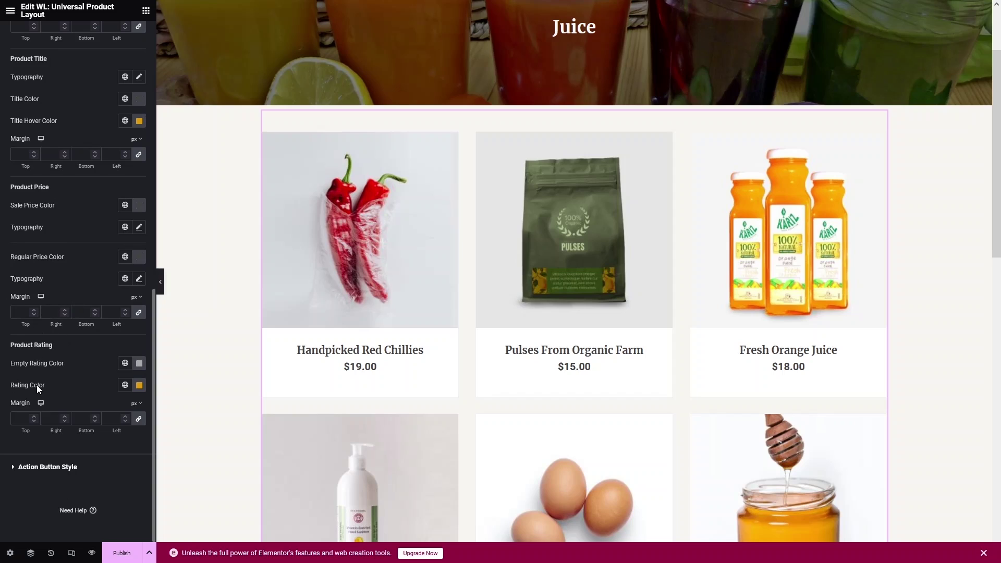
# - Expand Action Button Style and scroll the canvas through both product rows
pyautogui.click(32, 466)
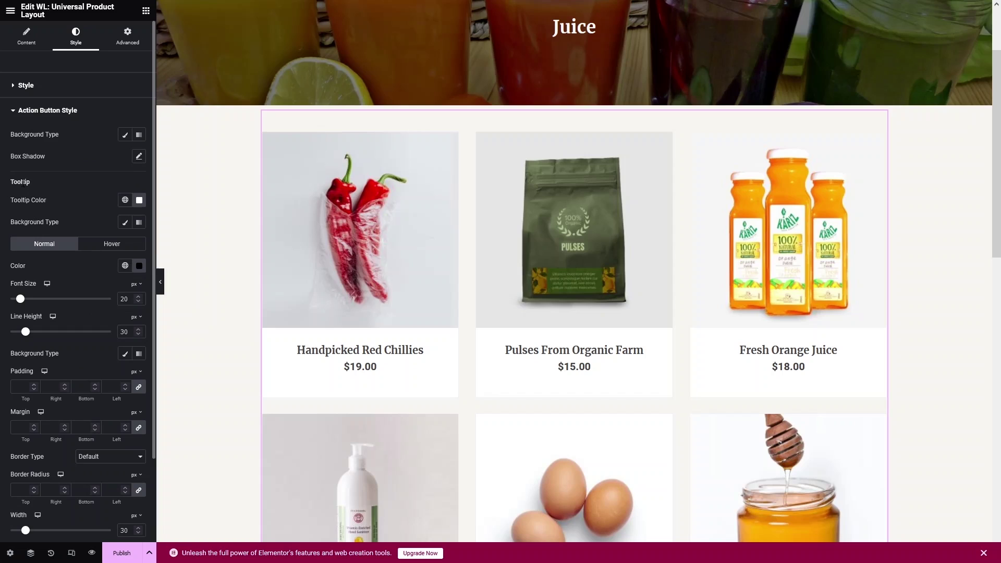
pyautogui.moveTo(320, 280)
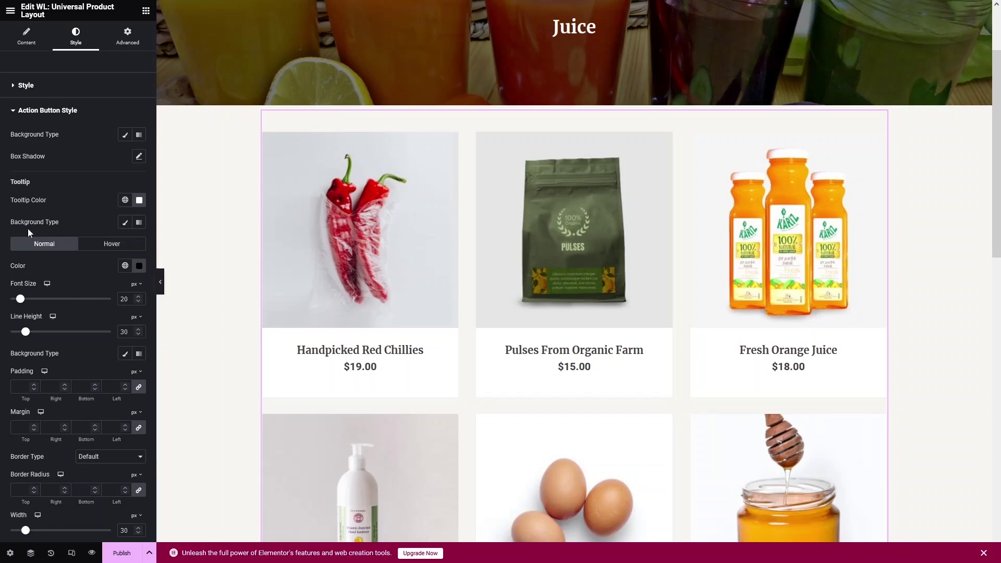
pyautogui.scroll(-2, 84, 363)
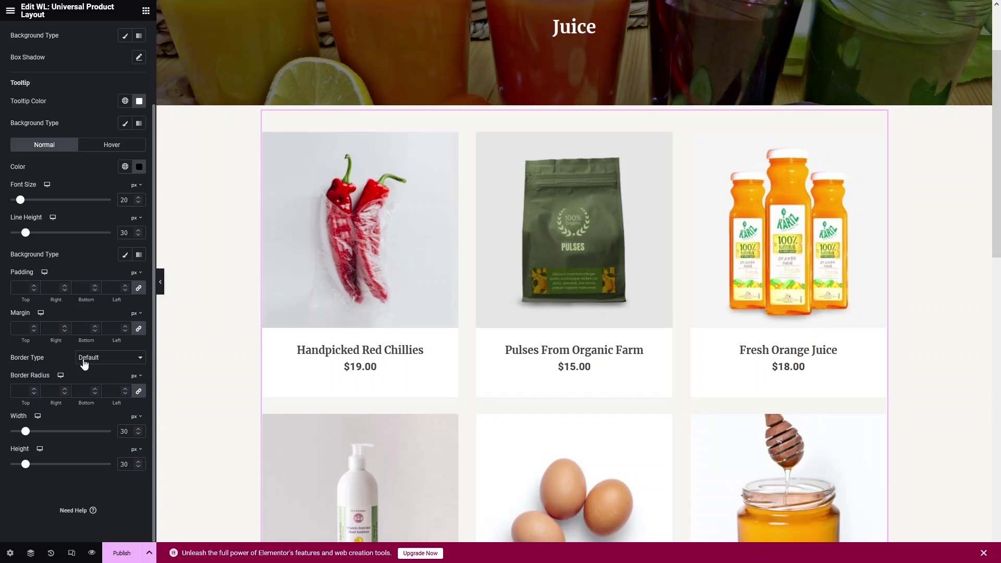
pyautogui.scroll(-3, 233, 312)
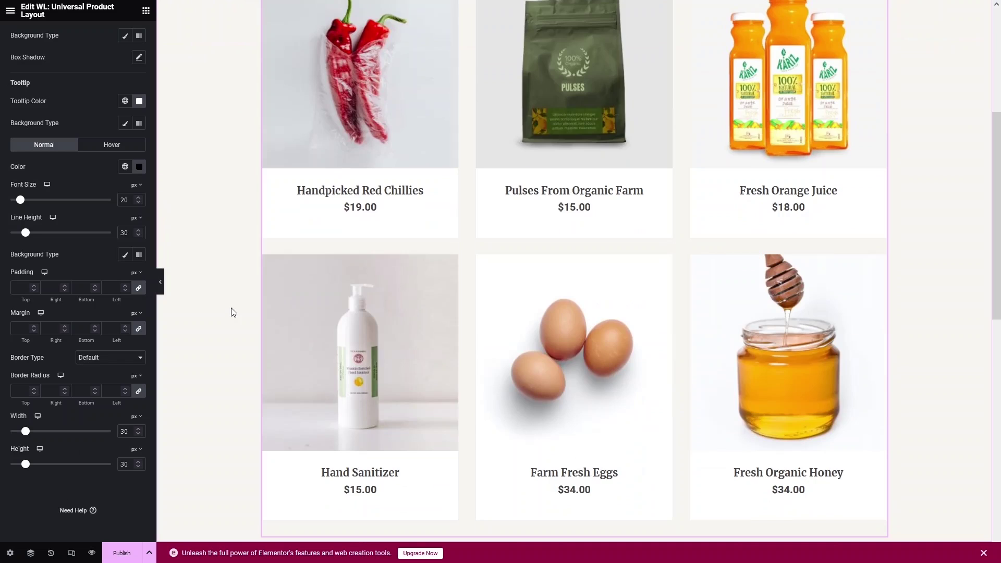
pyautogui.scroll(5, 233, 313)
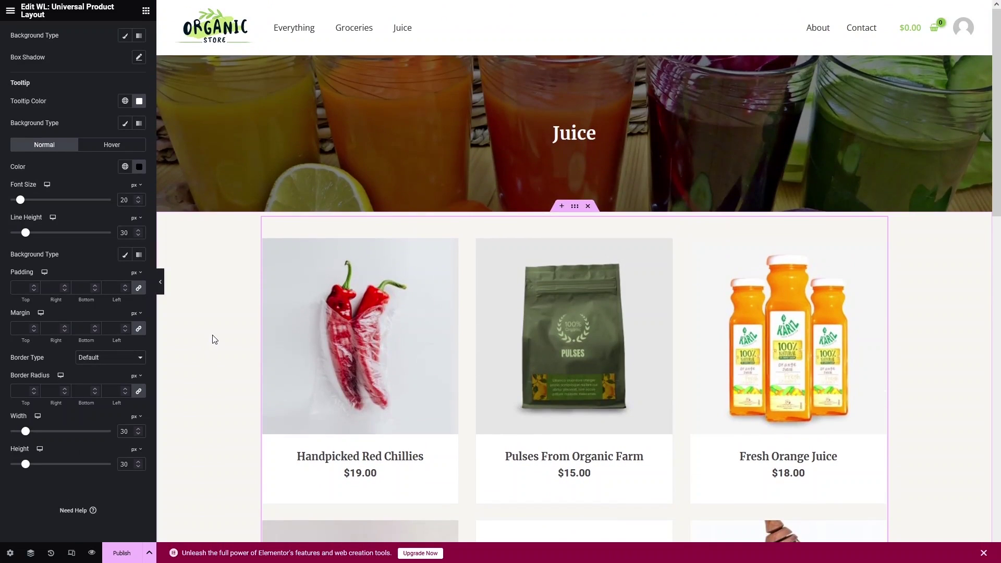
# - Publish the Juice page and open it live via 'Have a look'
pyautogui.click(125, 554)
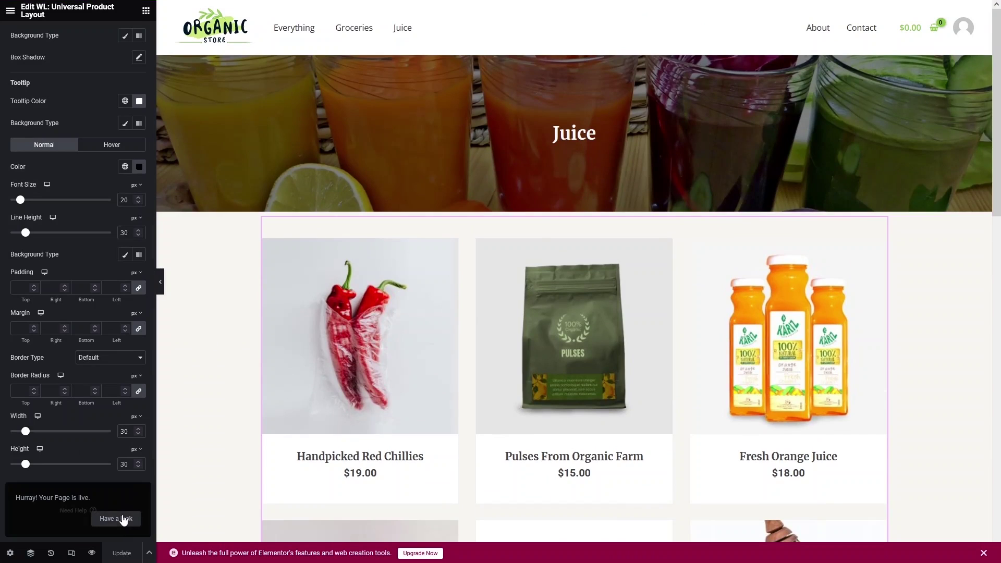
pyautogui.click(123, 520)
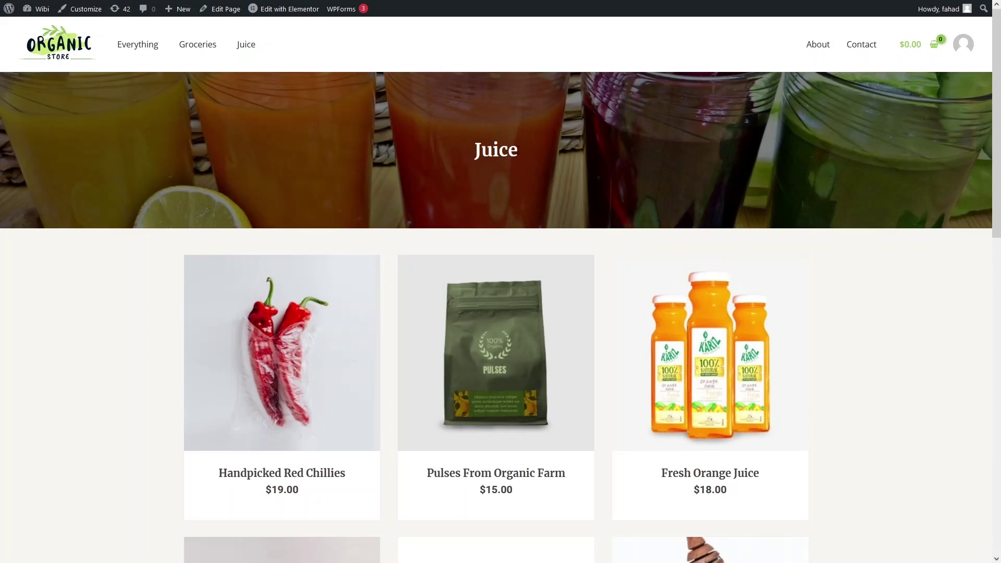
# - Scroll the live Juice page to review the hero banner and six product cards
pyautogui.scroll(-5, 268, 101)
pyautogui.scroll(5, 268, 102)
pyautogui.scroll(-1, 249, 146)
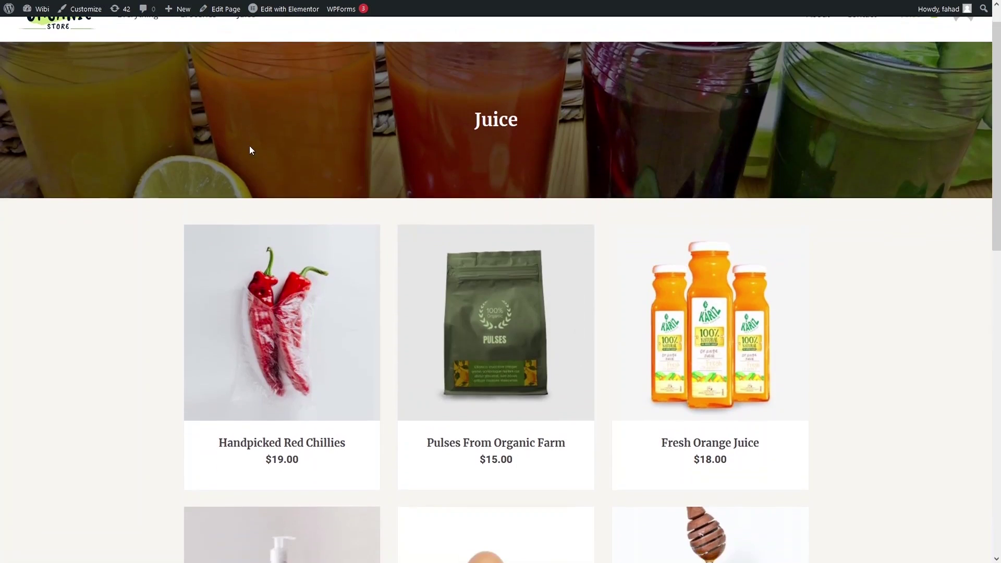
pyautogui.scroll(-3, 251, 150)
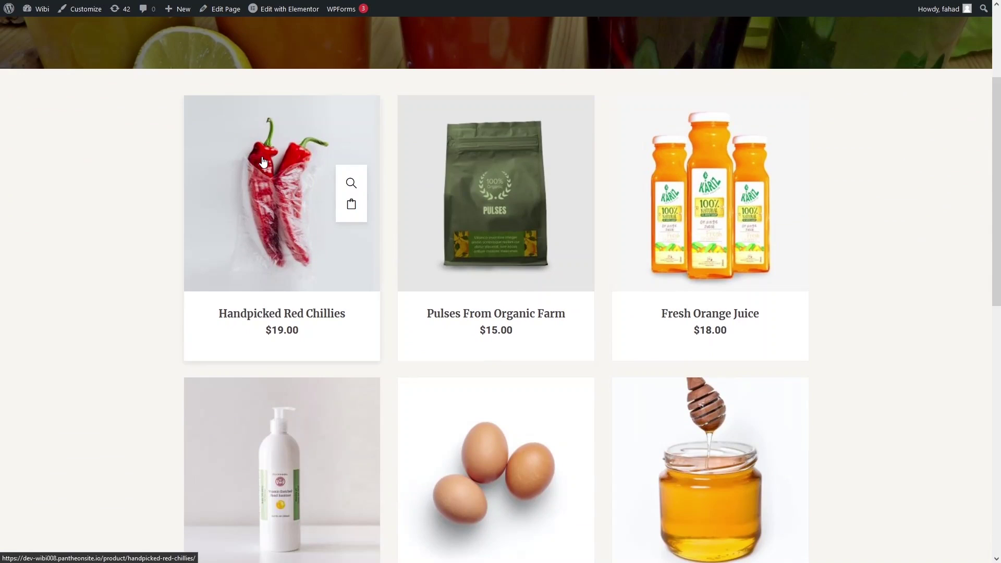
pyautogui.scroll(-2, 264, 161)
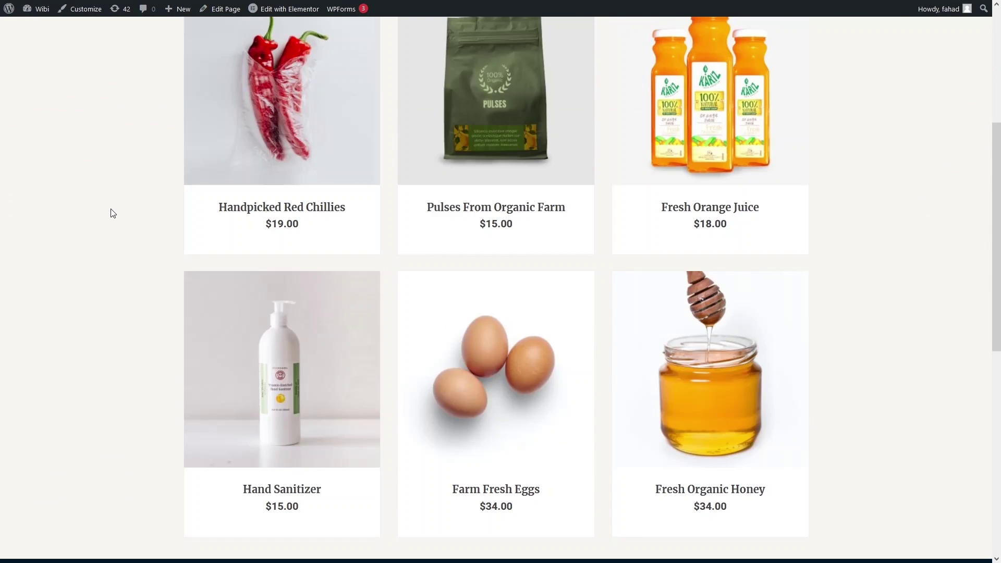